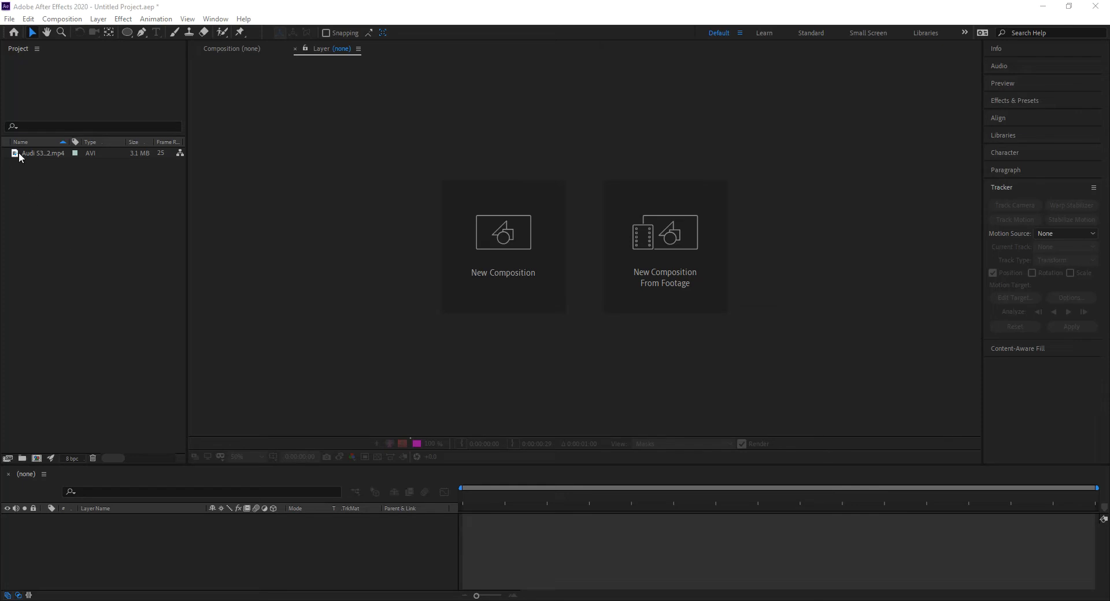
Step: Create a composition from the Audi S3 footage clip, play it through and enlarge the timeline area
drag(18, 157, 39, 461)
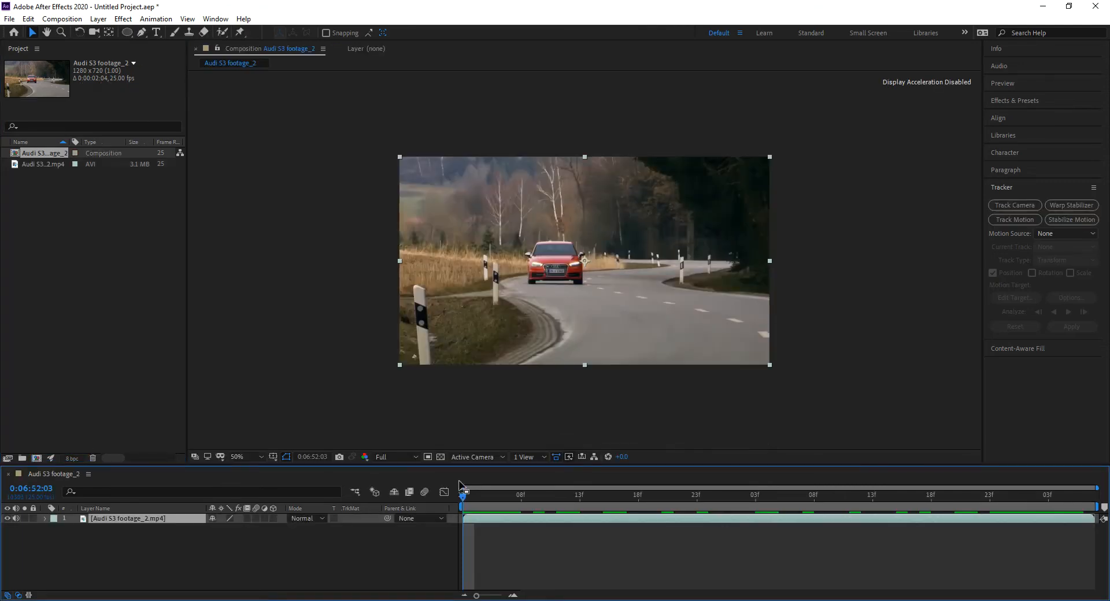
key(space)
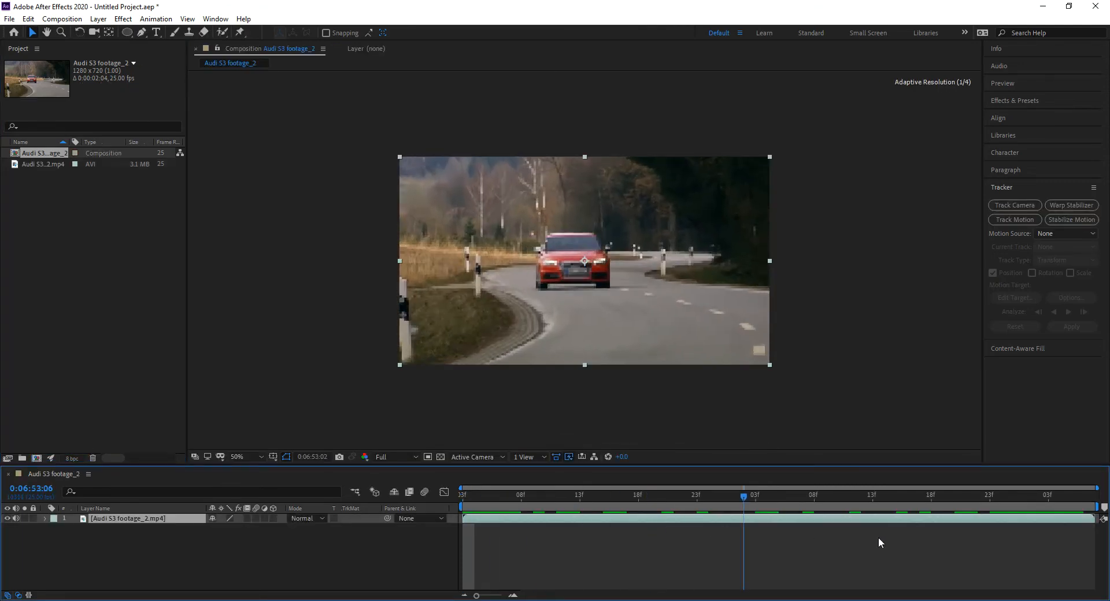
key(space)
drag(286, 466, 294, 388)
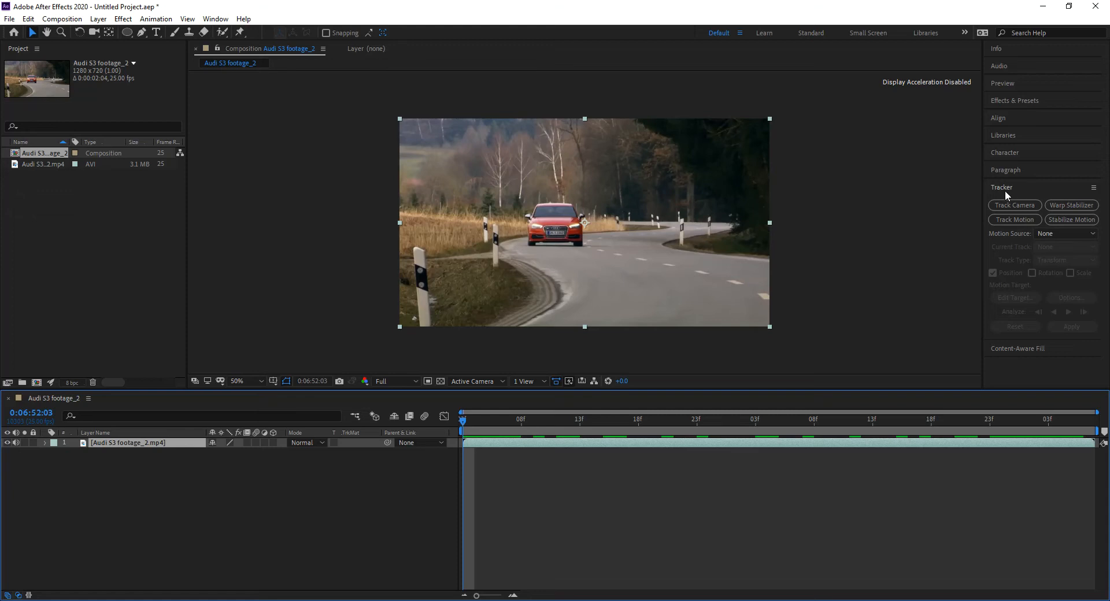
Step: Start a Track Motion on the Audi S3 footage layer and get a close view of the car at the clip's first frame
click(223, 20)
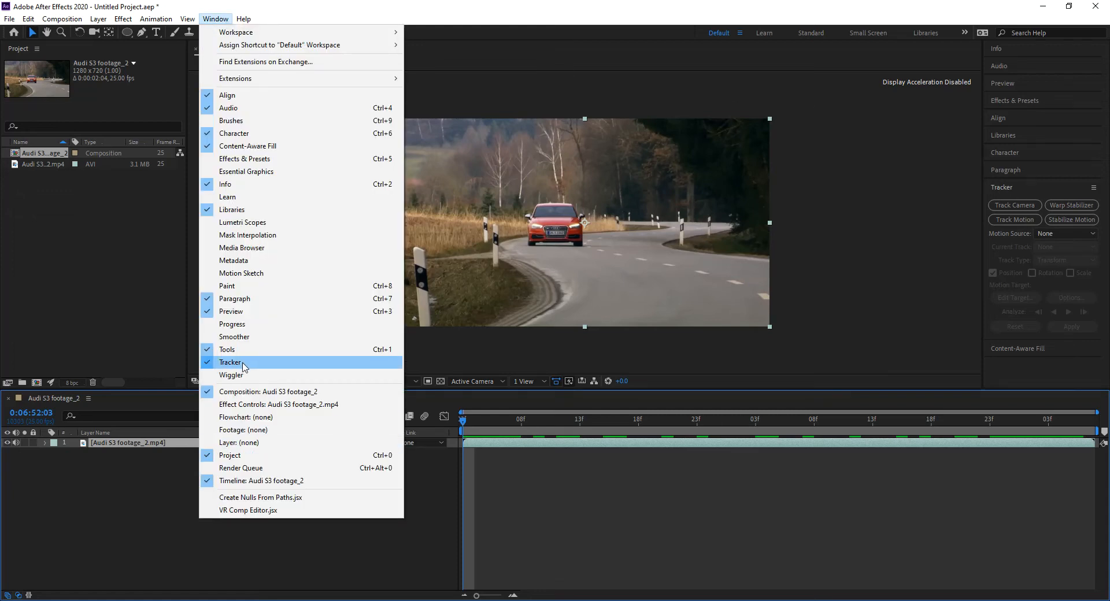
click(1039, 367)
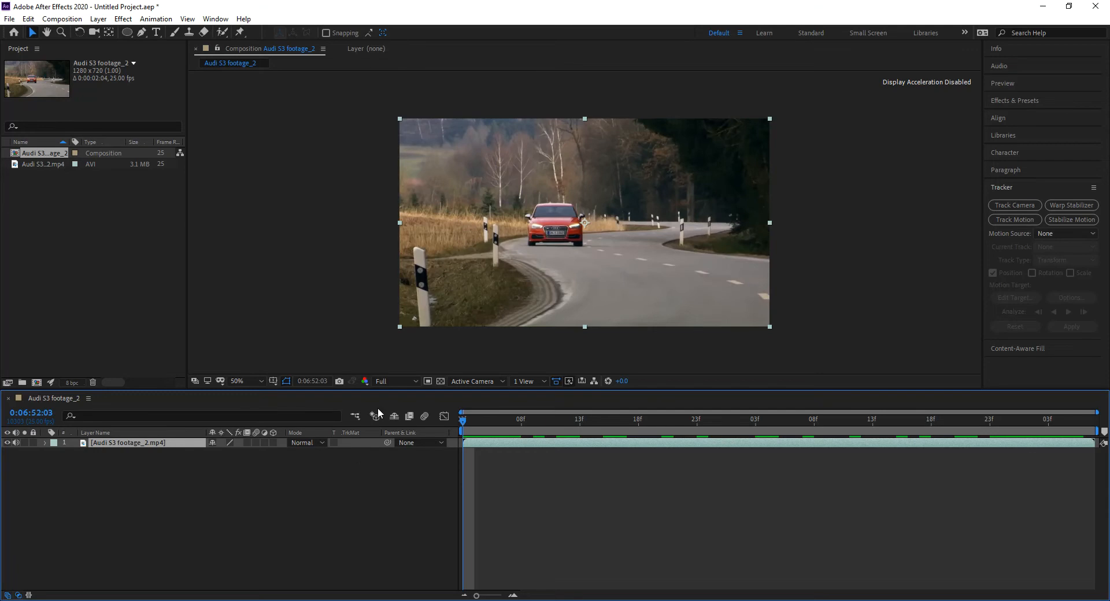
click(1008, 219)
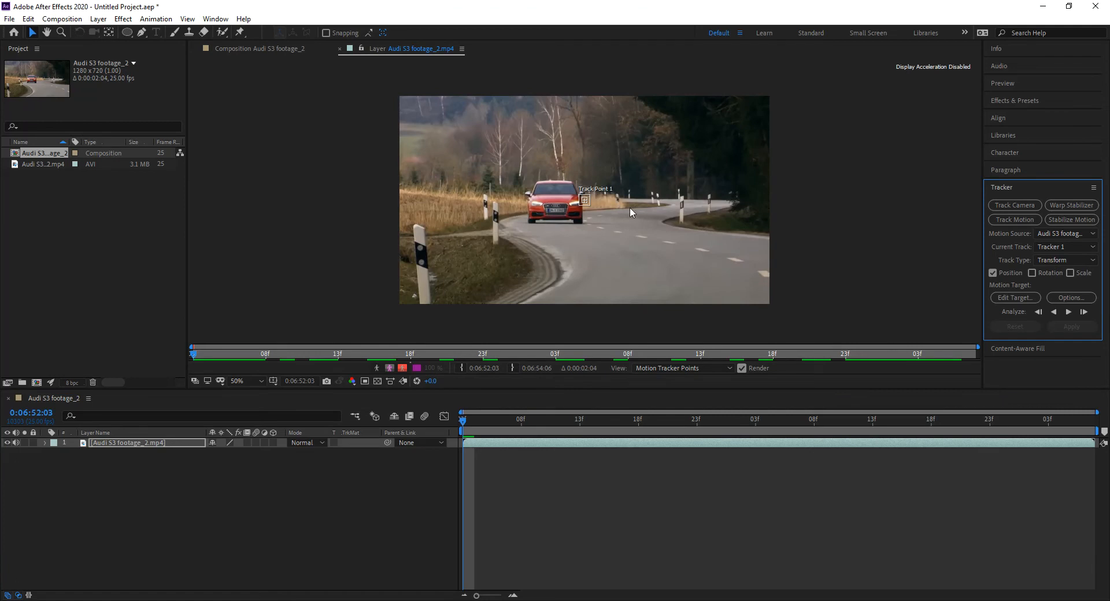
scroll(572, 204, up, 4)
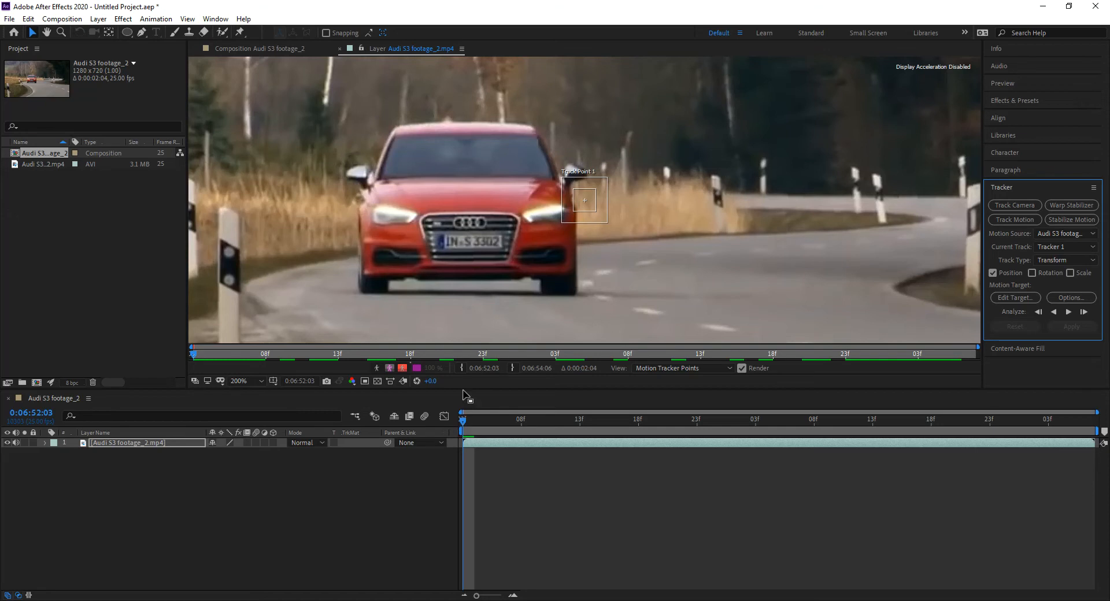
click(461, 428)
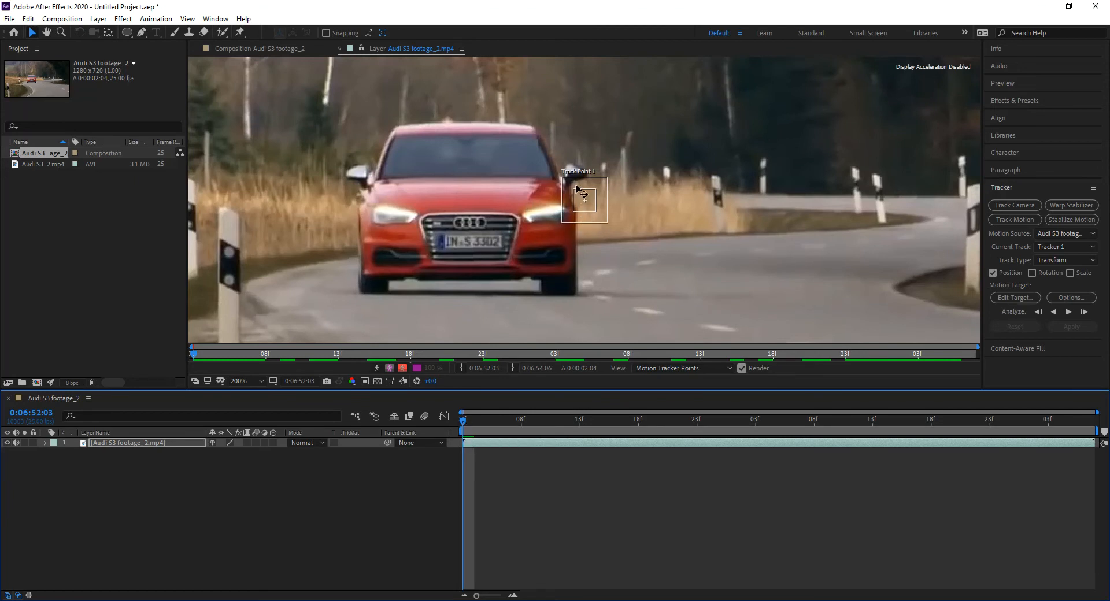
Step: Place Track Point 1 on the car's left headlight as seen in the image and fit its feature and search regions around it
drag(586, 221, 386, 237)
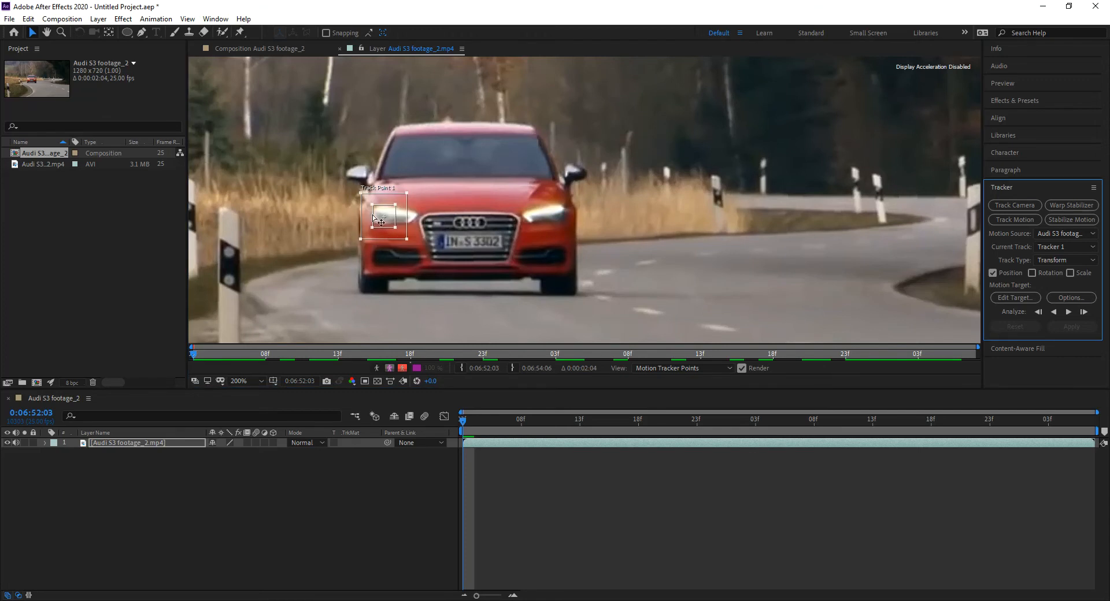
drag(386, 234, 387, 236)
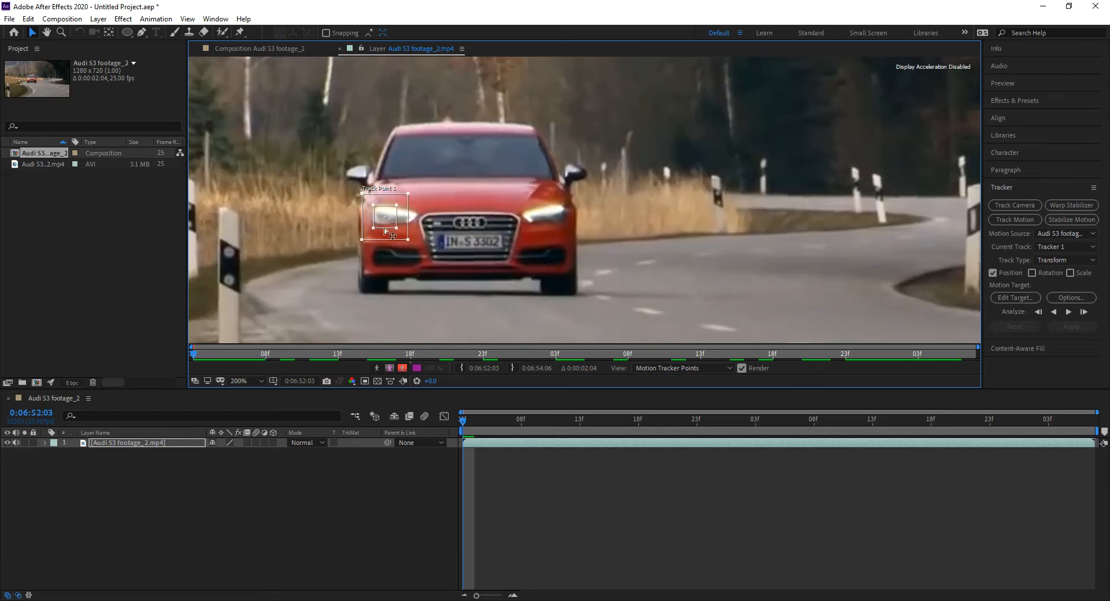
drag(398, 231, 408, 221)
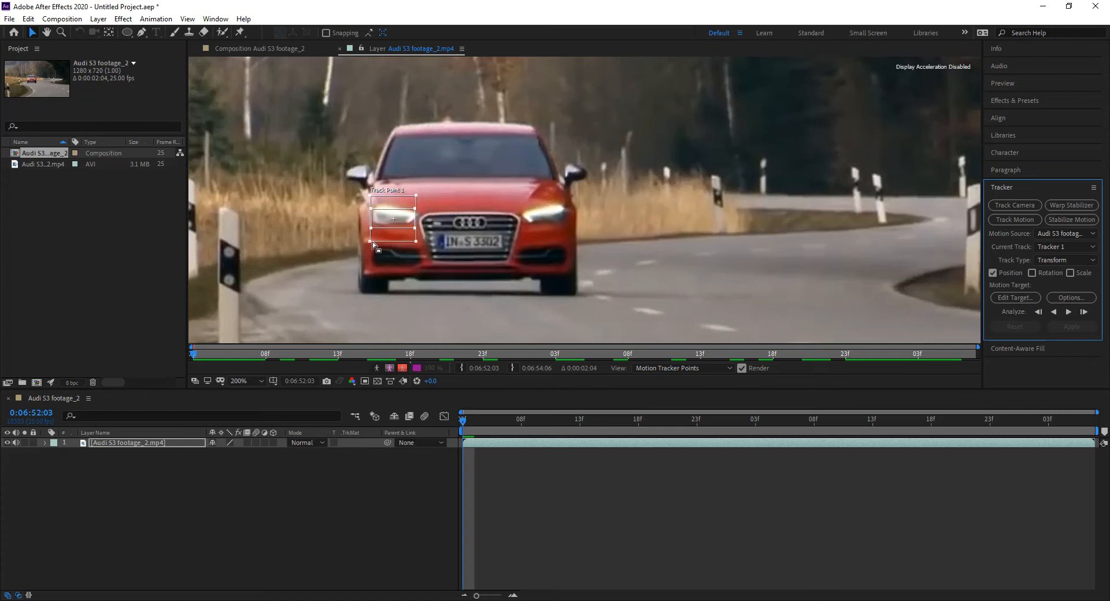
drag(373, 243, 364, 238)
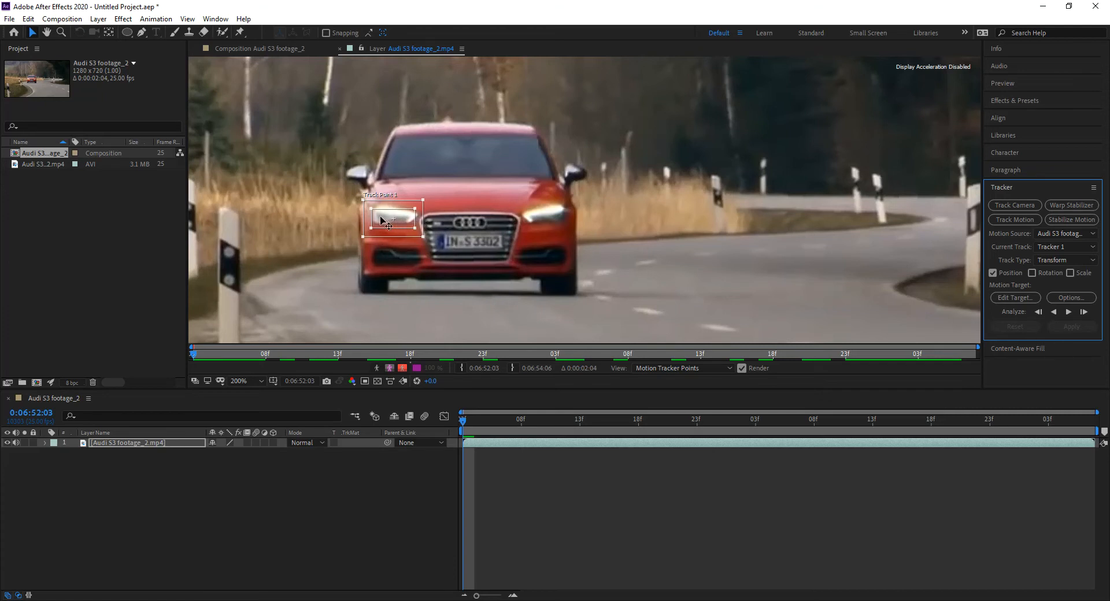
click(424, 204)
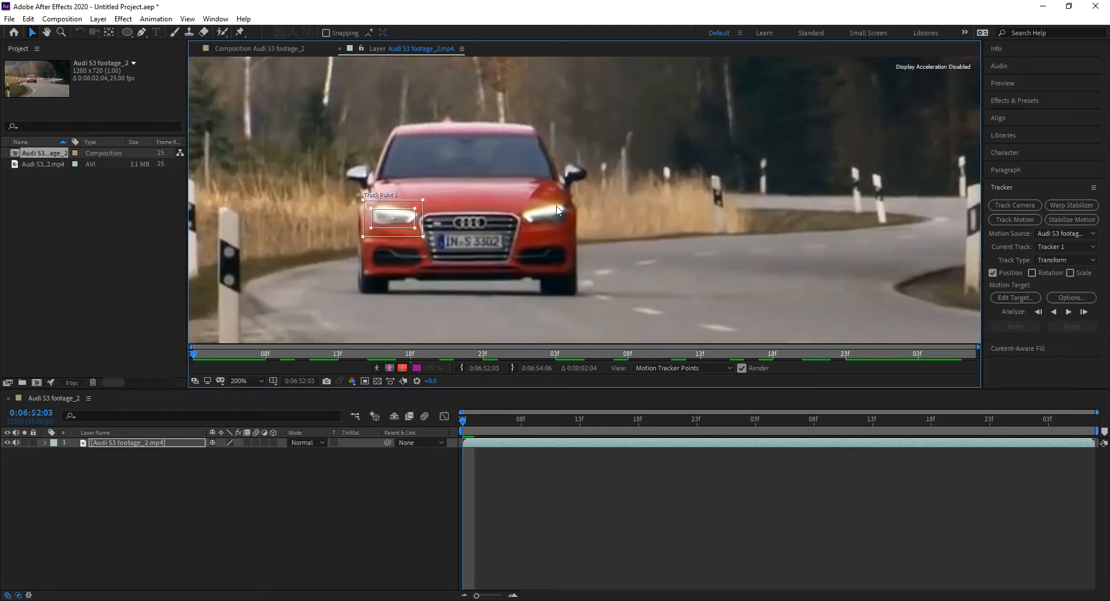
Step: Enable rotation tracking alongside position and fit Track Point 2's feature and search regions around the car's other headlight
click(1032, 273)
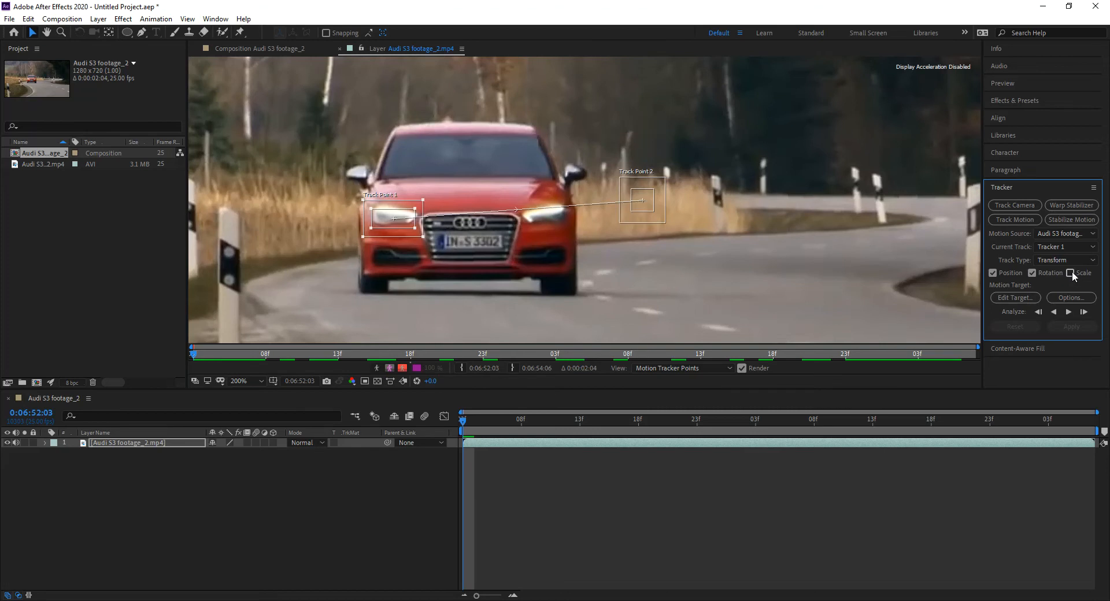
click(1032, 273)
click(1070, 273)
mouse_move(646, 218)
mouse_down()
mouse_move(555, 232)
mouse_move(533, 220)
mouse_up()
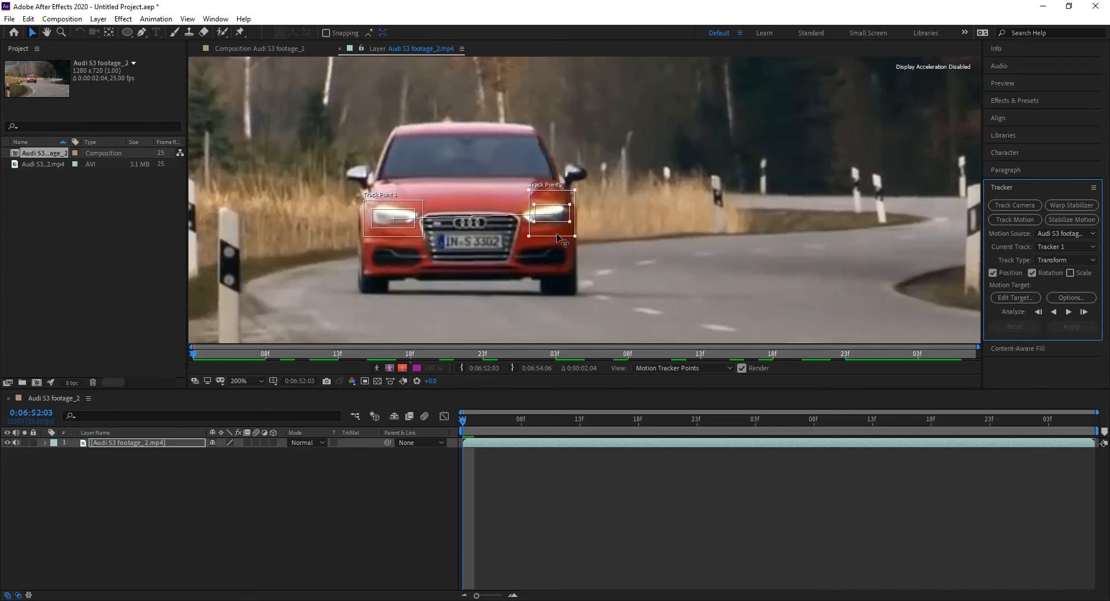
drag(555, 227, 577, 237)
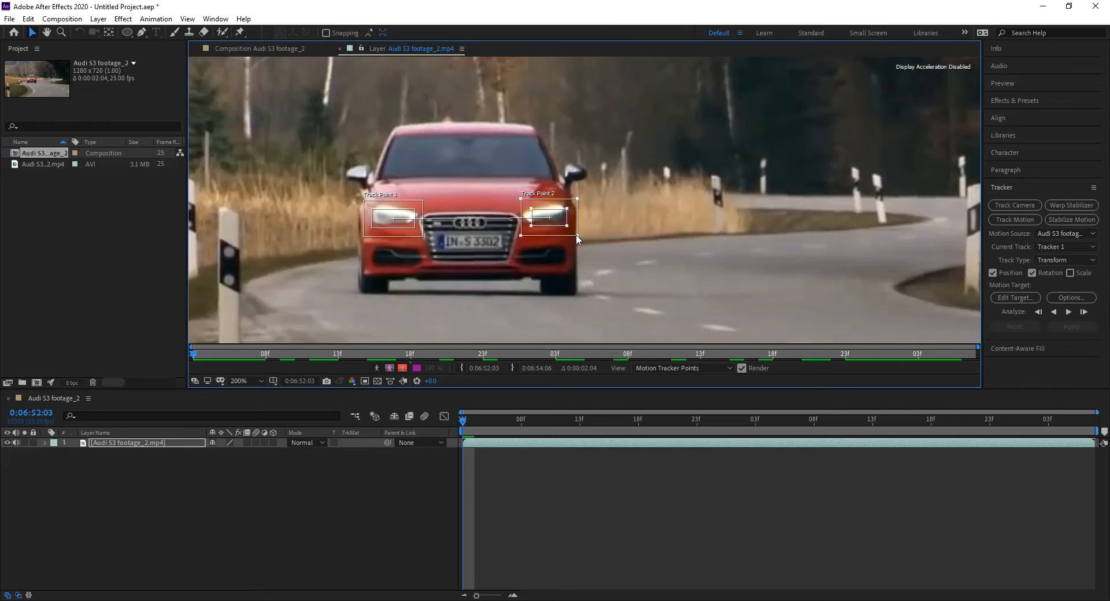
drag(571, 233, 567, 232)
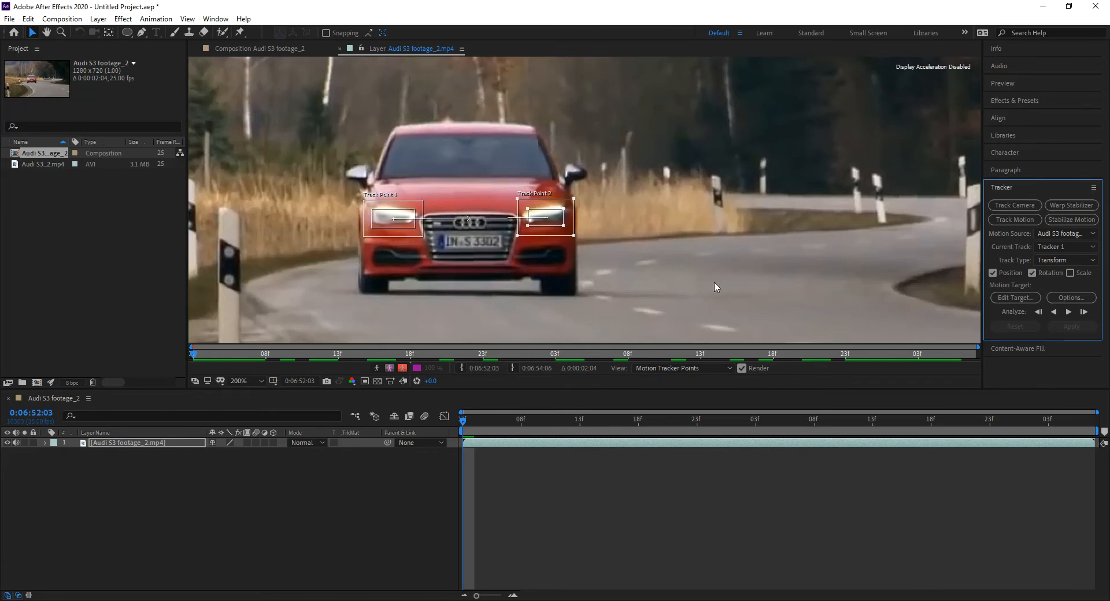
Step: Fit the whole frame in an enlarged layer viewer and analyze both track points forward through the clip
click(242, 382)
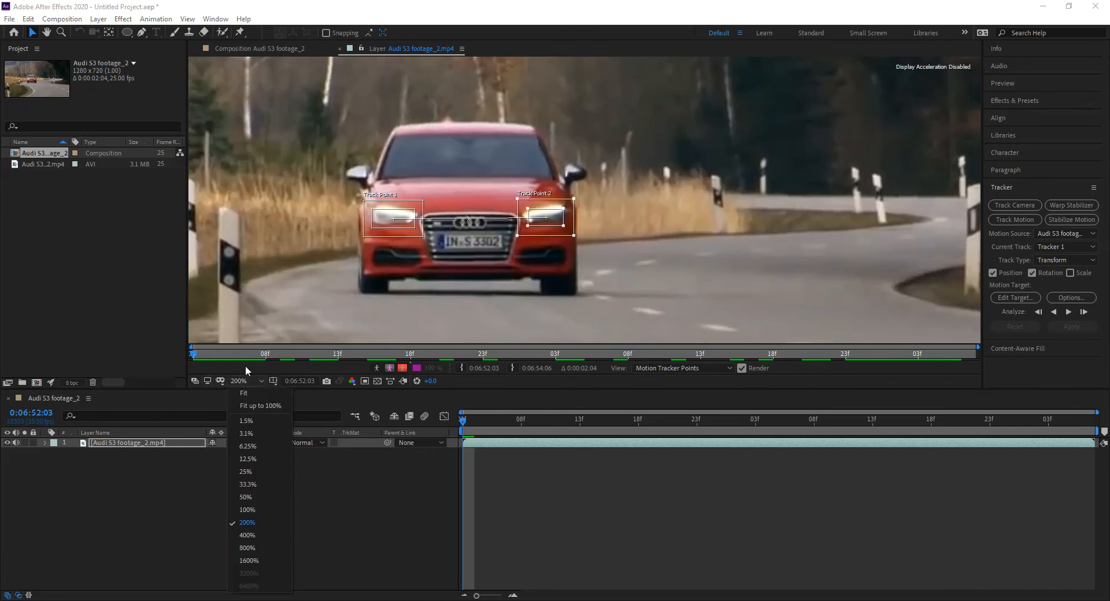
click(260, 406)
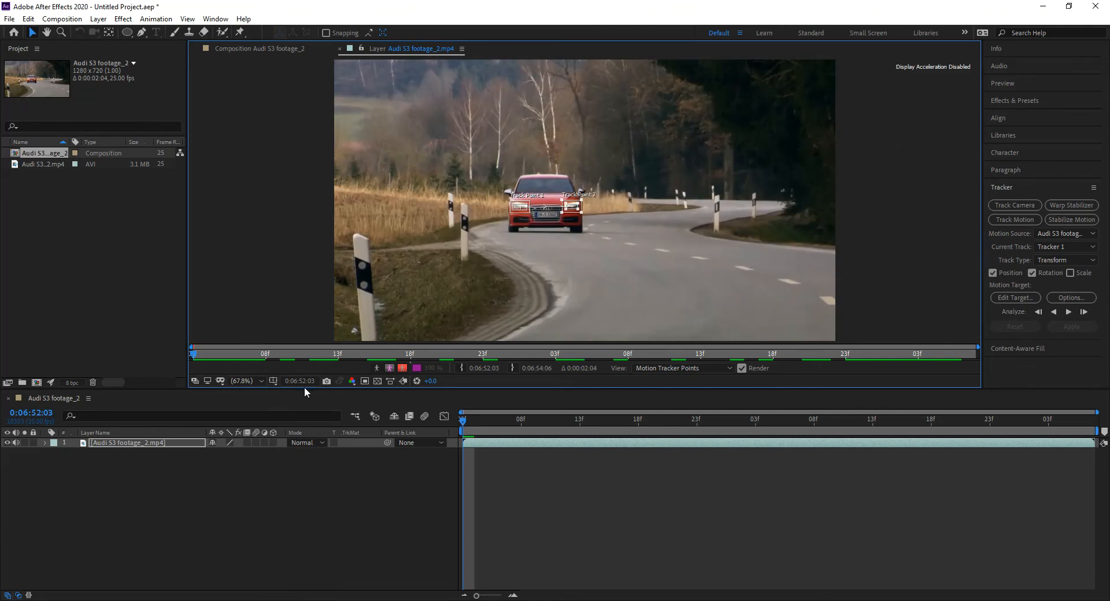
drag(304, 388, 298, 443)
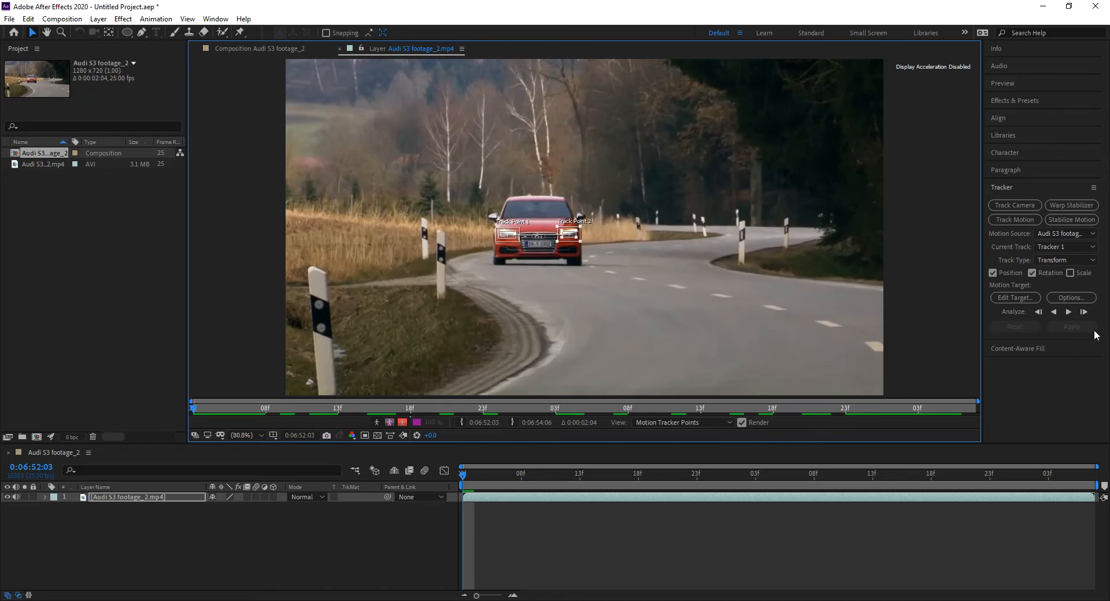
click(1070, 313)
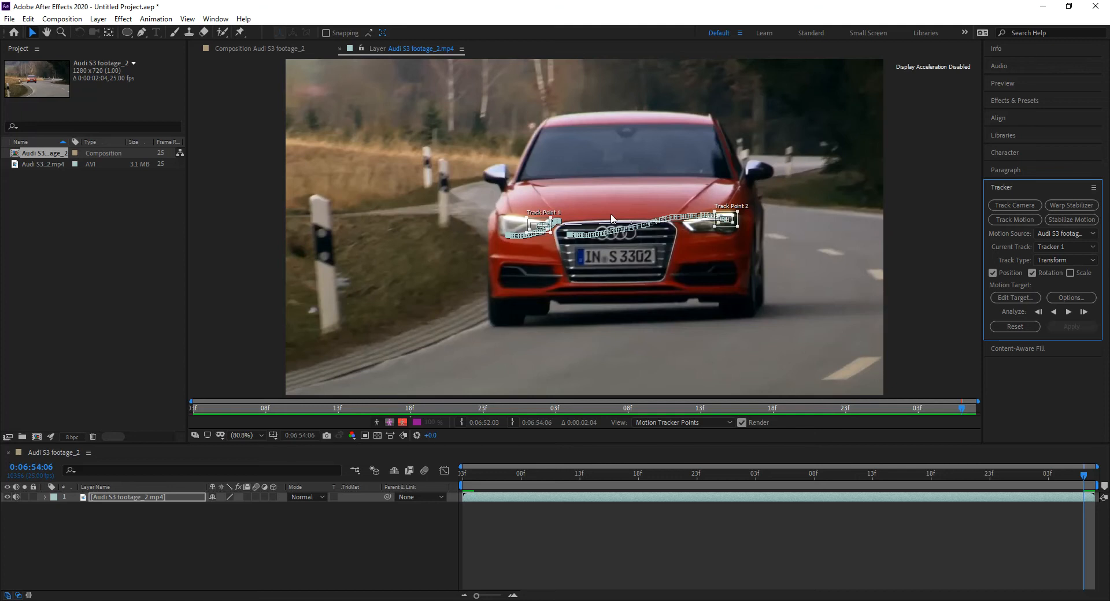
Step: At 0:06:53:15, recentre Track Point 2 on its headlight and enlarge its feature and search regions to cover the whole lamp
drag(964, 486, 897, 480)
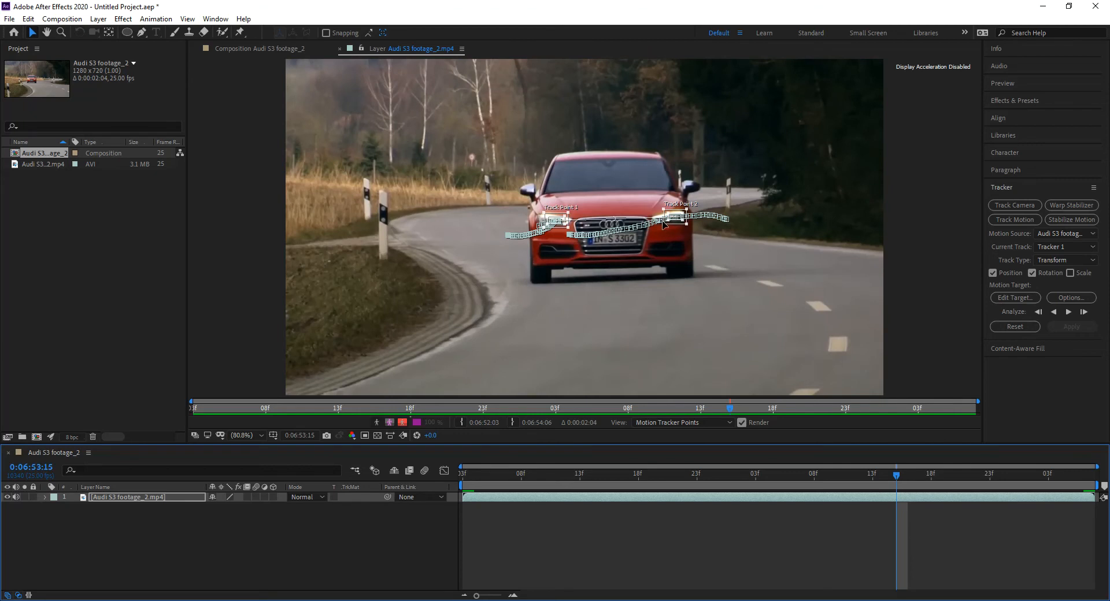
drag(663, 223, 659, 229)
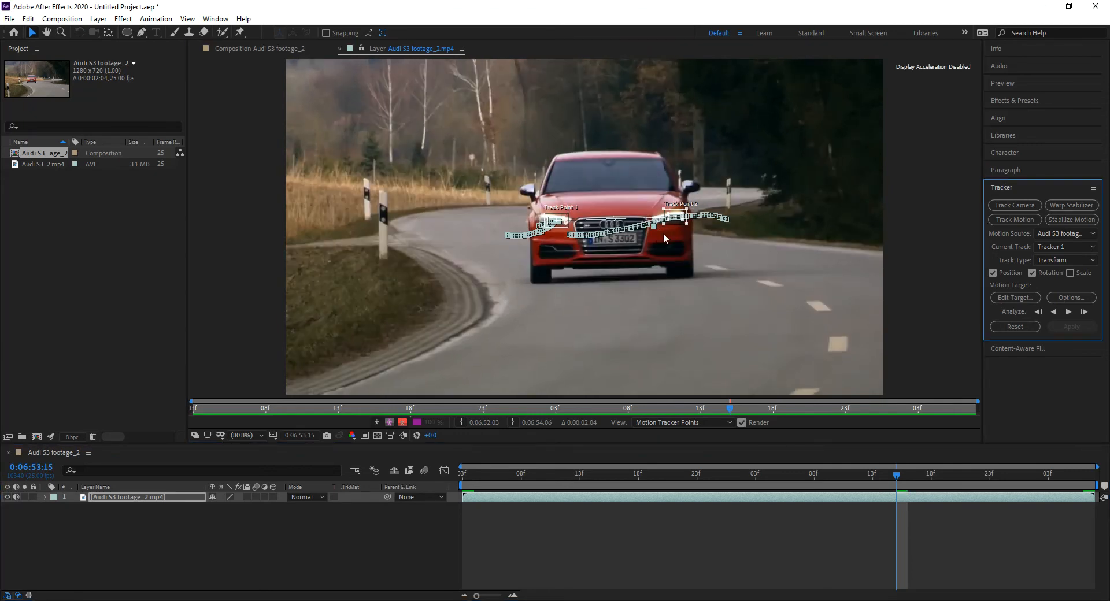
click(657, 229)
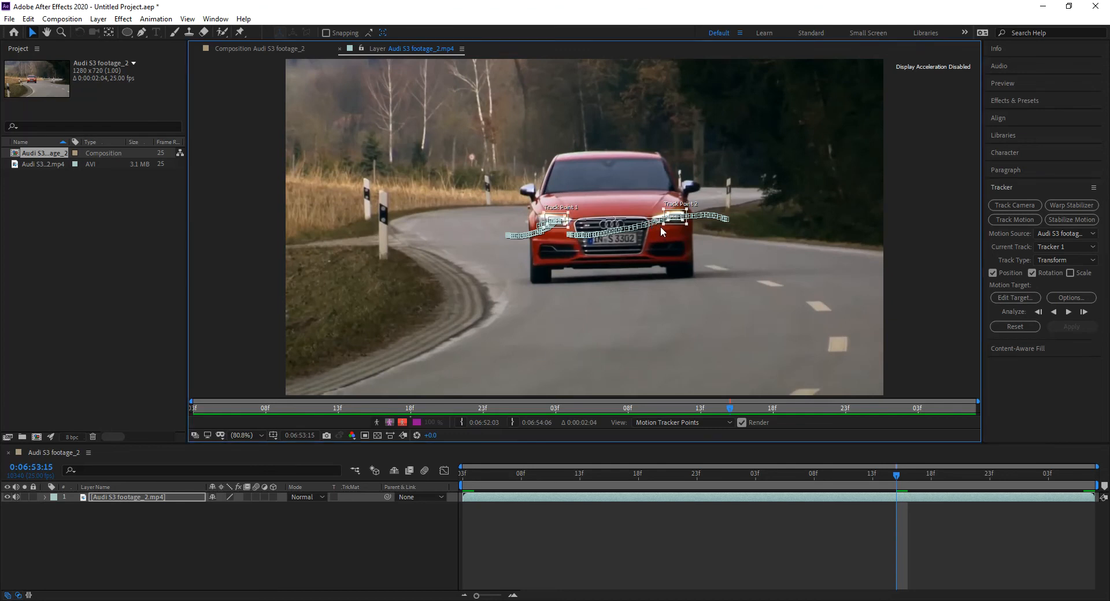
click(692, 229)
click(685, 224)
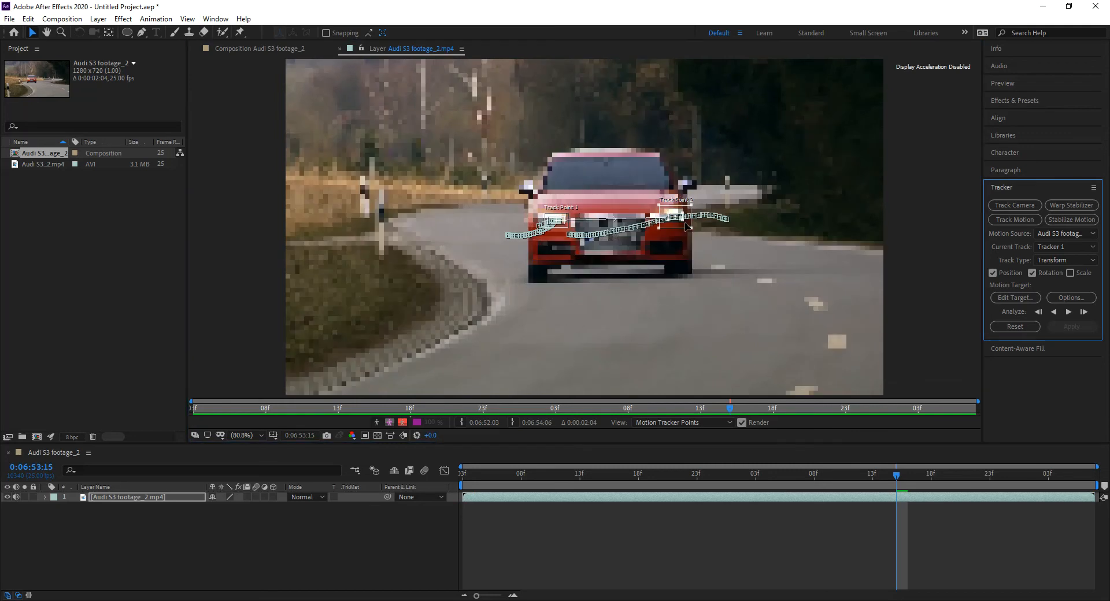
click(677, 225)
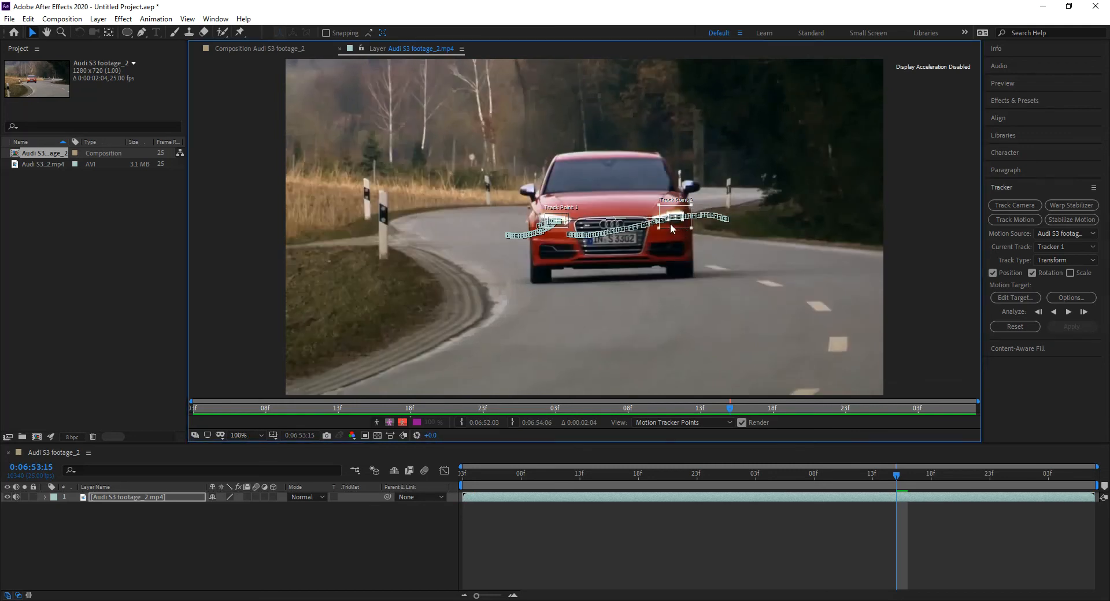
scroll(669, 226, up, 1)
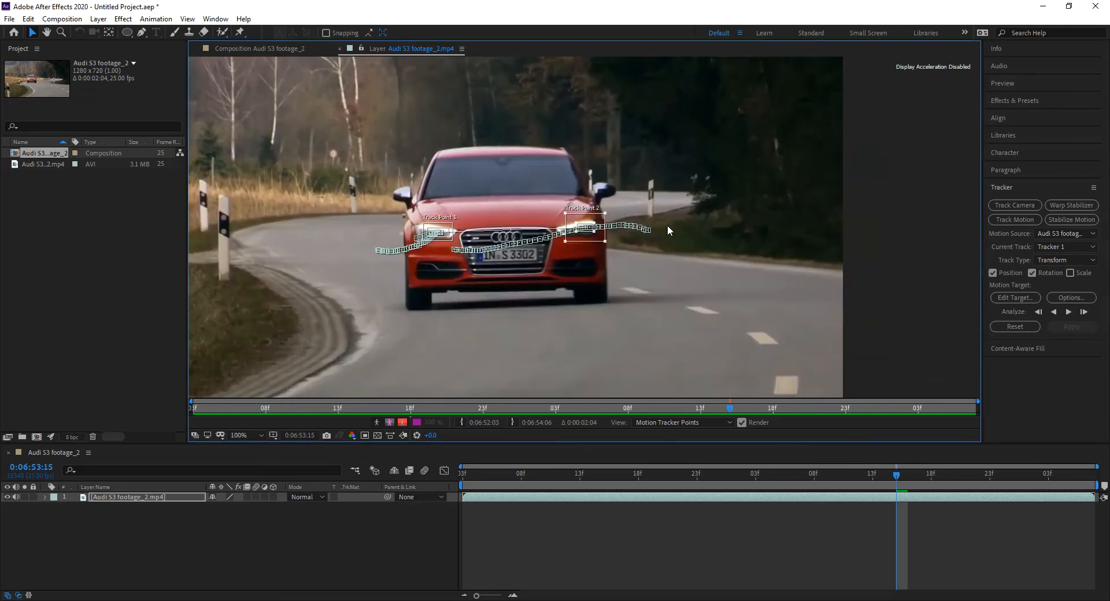
click(598, 237)
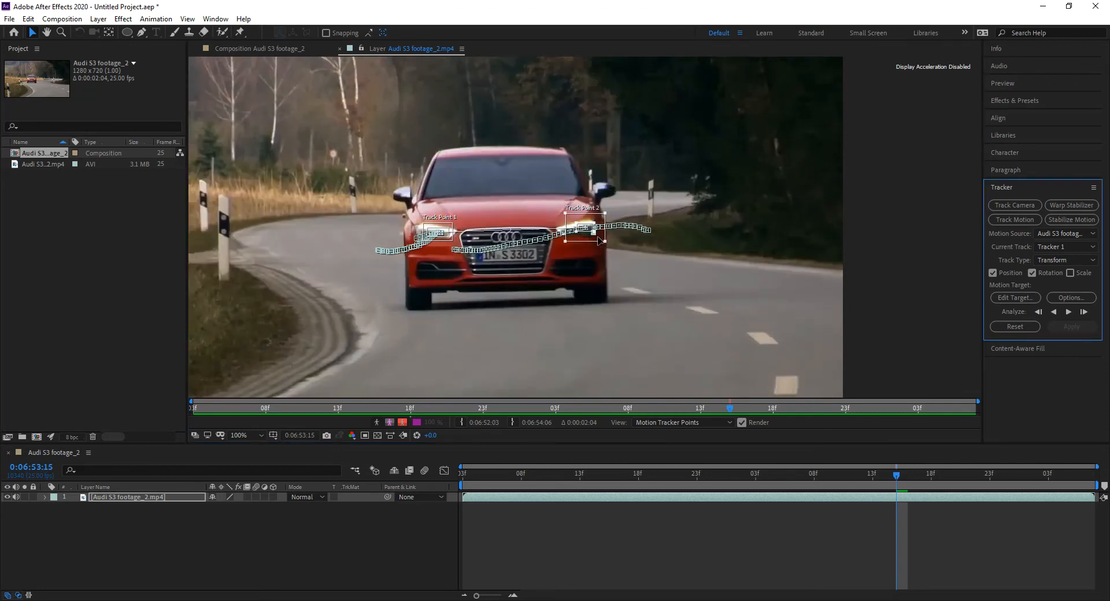
click(599, 237)
scroll(598, 239, up, 1)
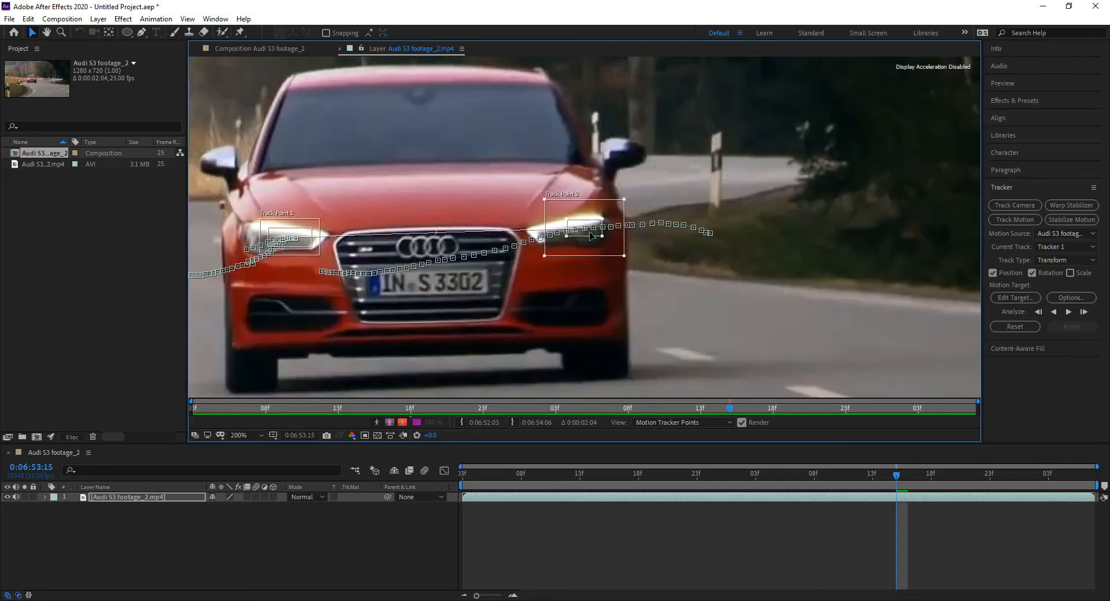
drag(566, 221, 571, 242)
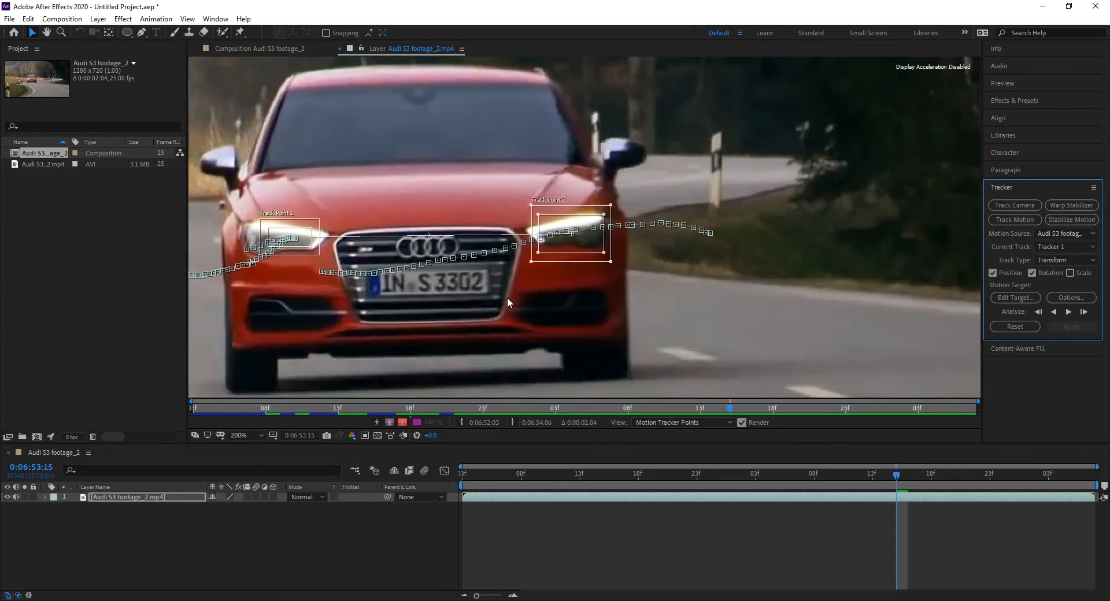
Step: Enlarge Track Point 1's feature and search regions around its headlight at 0:06:53:15 and analyze the motion forward again from there
click(312, 251)
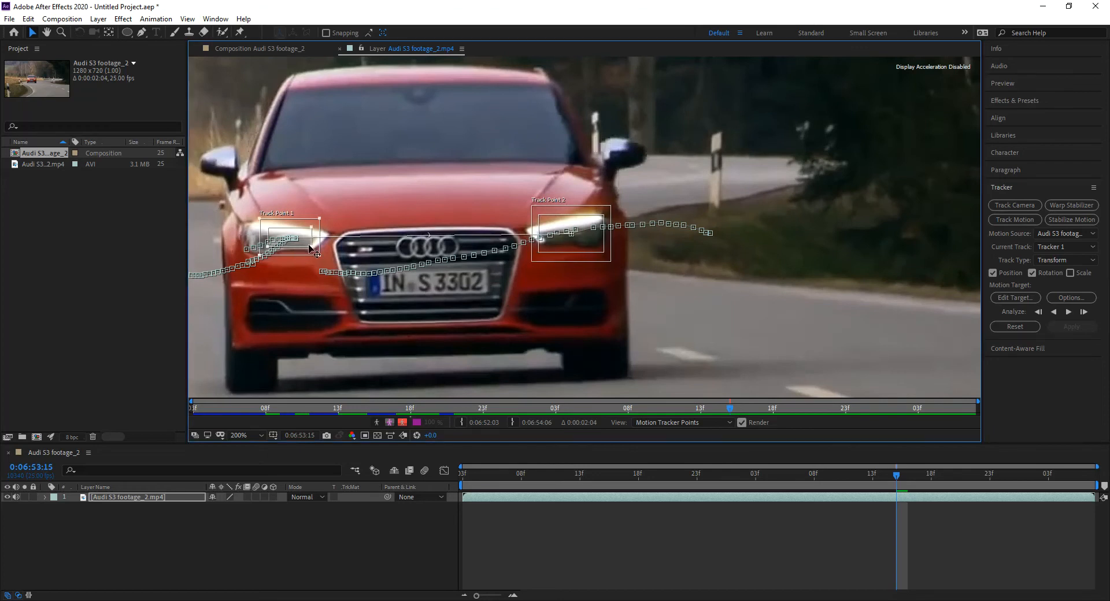
drag(313, 251, 328, 265)
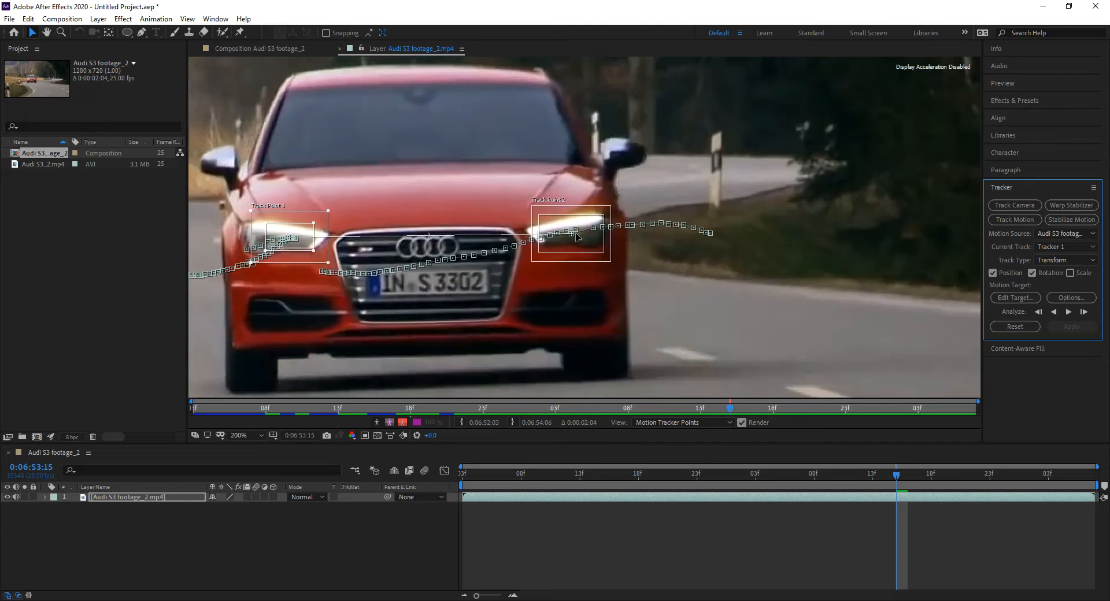
key(comma)
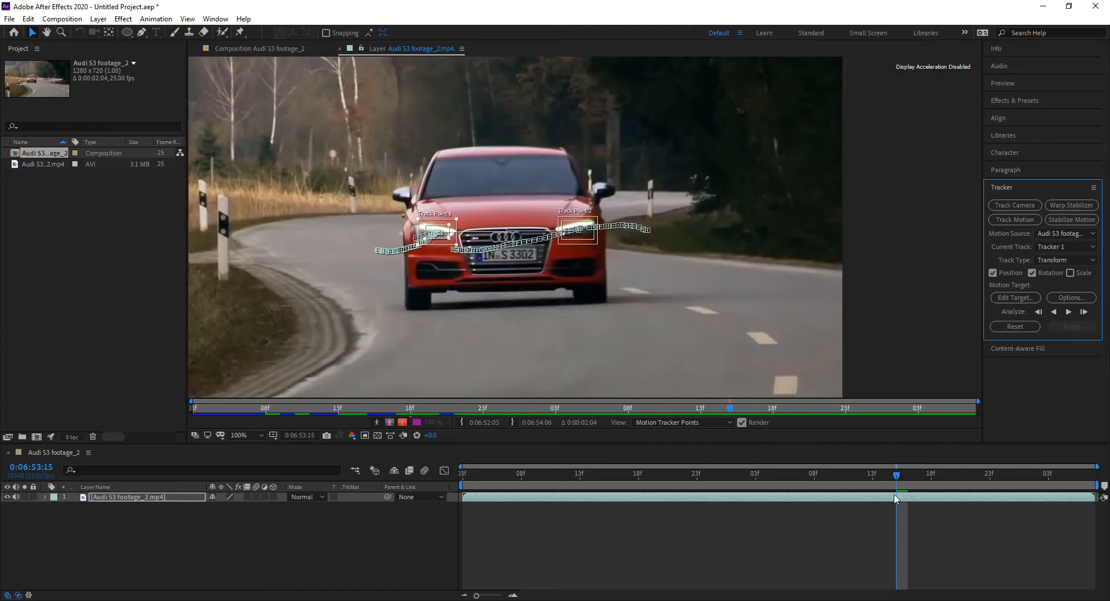
click(1068, 312)
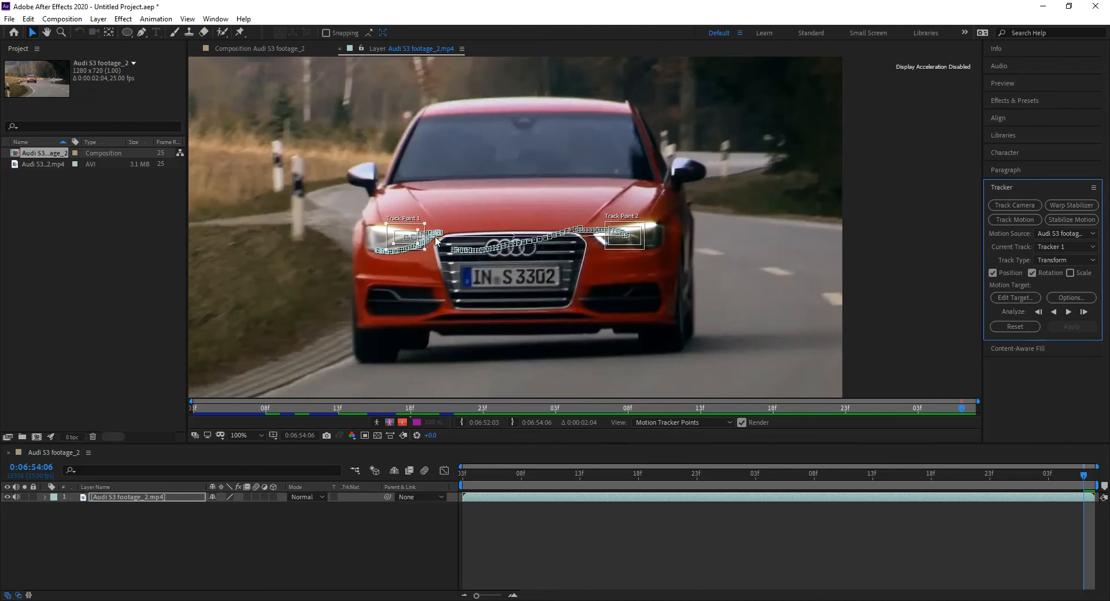
drag(1002, 492, 787, 509)
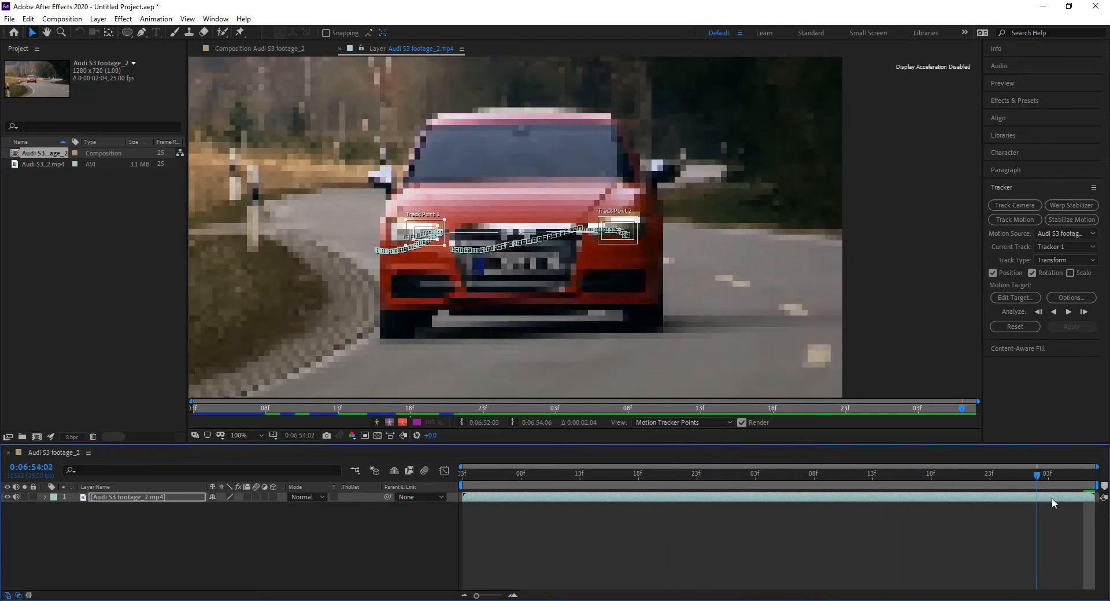
Step: Analyze both track points forward again from the clip's first frame at 0:06:52:03
click(463, 478)
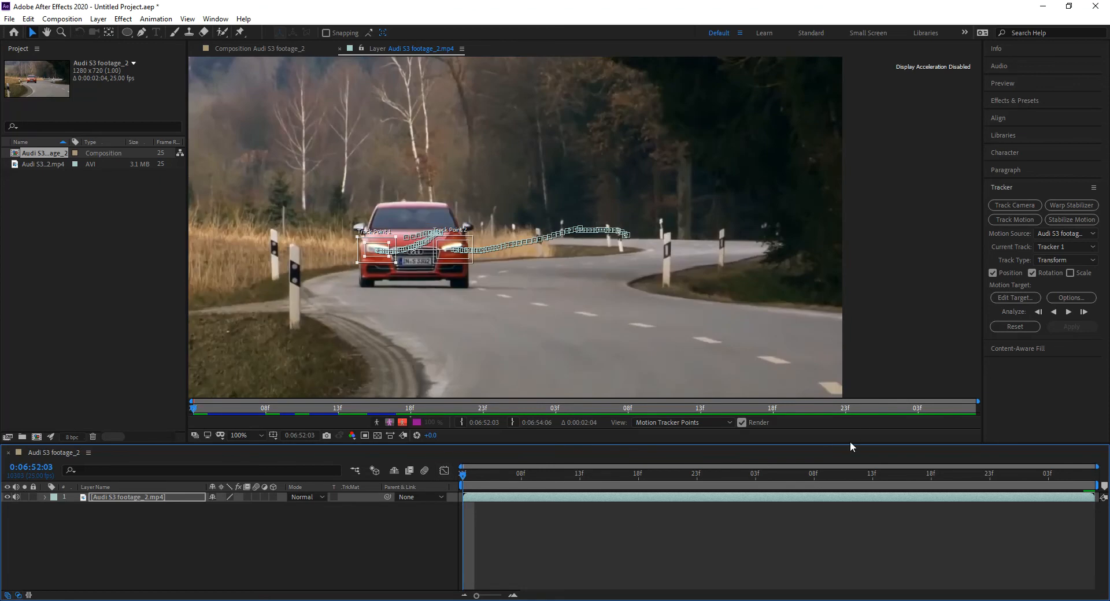
click(1070, 313)
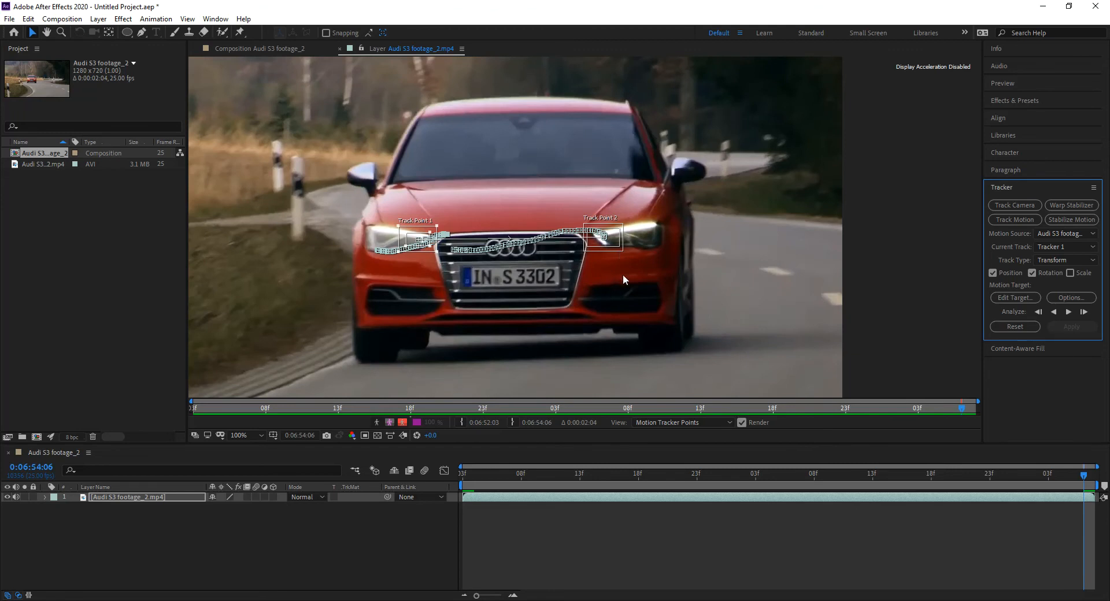
Step: At 0:06:53:18, recentre Track Point 2 and Track Point 1 on their headlights and analyze the motion forward again from there
click(898, 477)
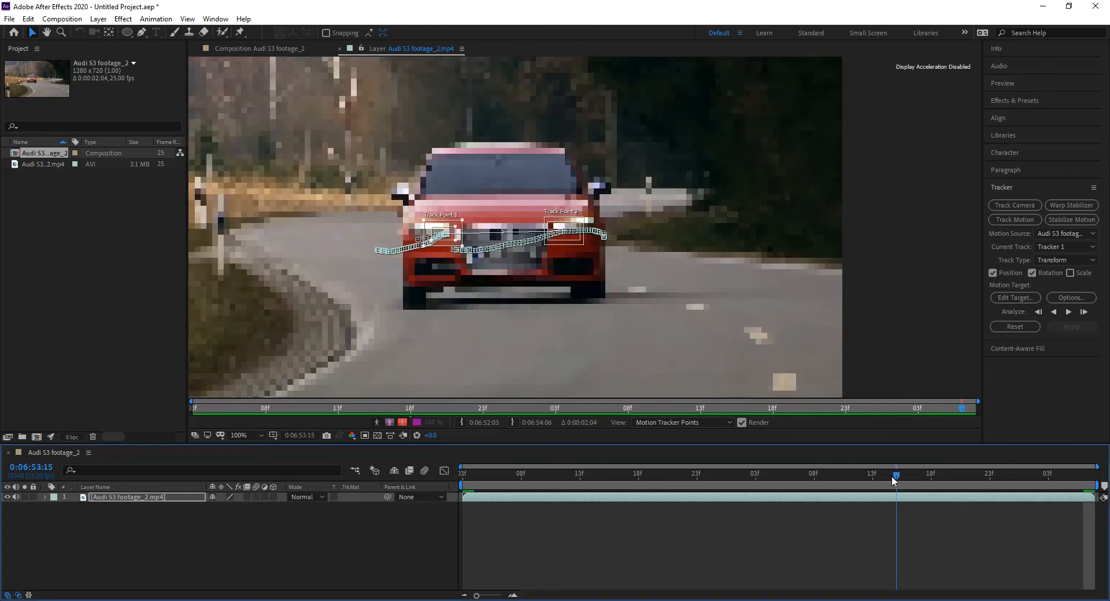
drag(899, 478, 926, 480)
drag(595, 241, 601, 245)
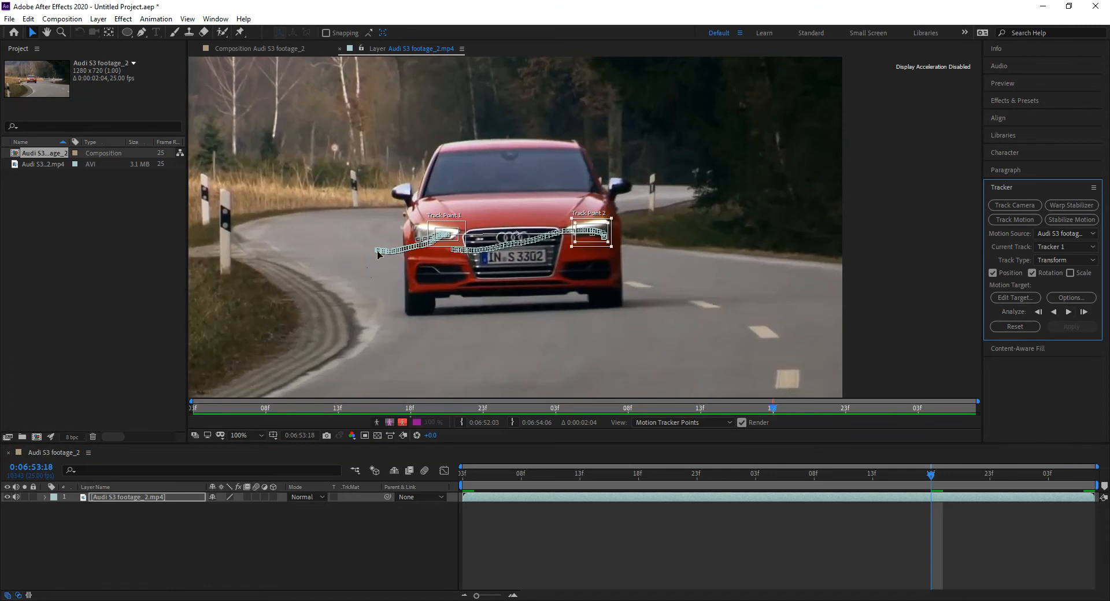
drag(450, 237, 447, 232)
click(1075, 311)
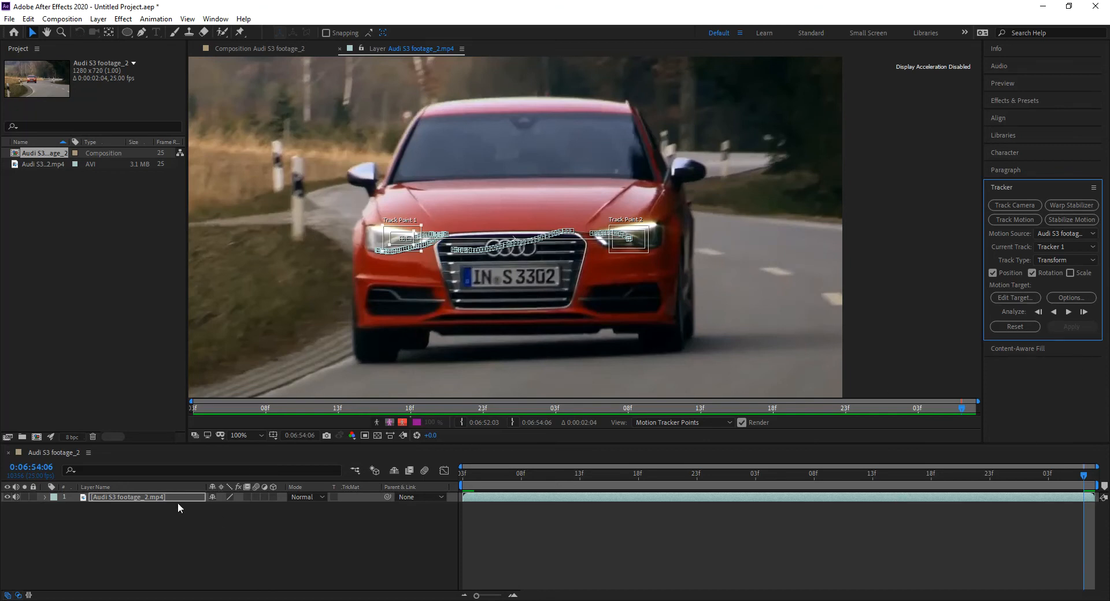
Step: Reveal the footage layer's keyframed tracker properties, review the track points' data, and enlarge the timeline to show both points' properties
click(164, 495)
key(u)
key(u)
key(u)
scroll(349, 543, down, 2)
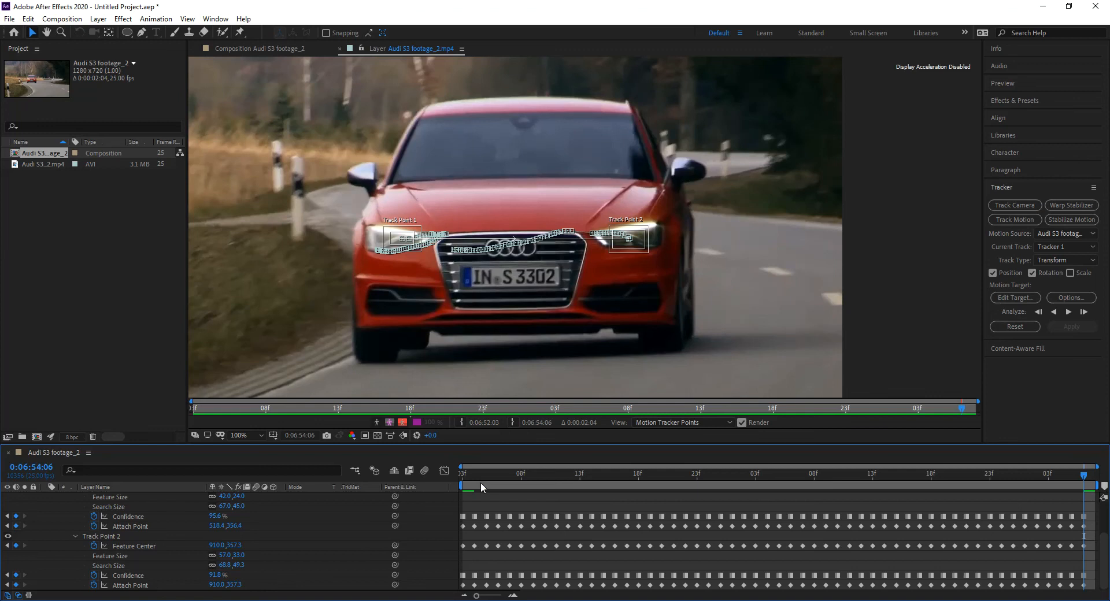
scroll(134, 540, up, 2)
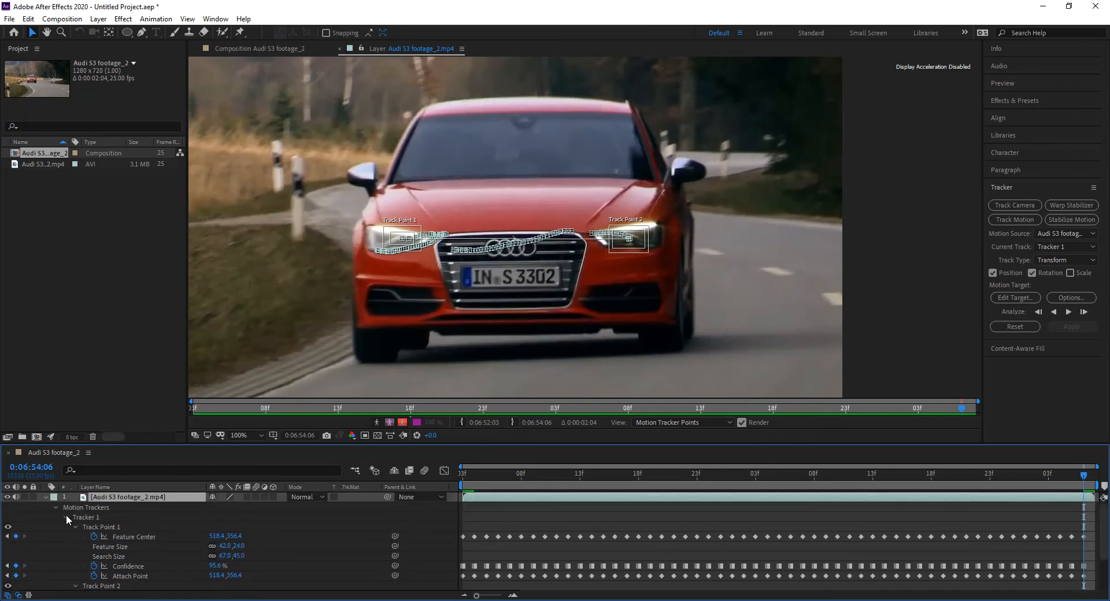
click(104, 528)
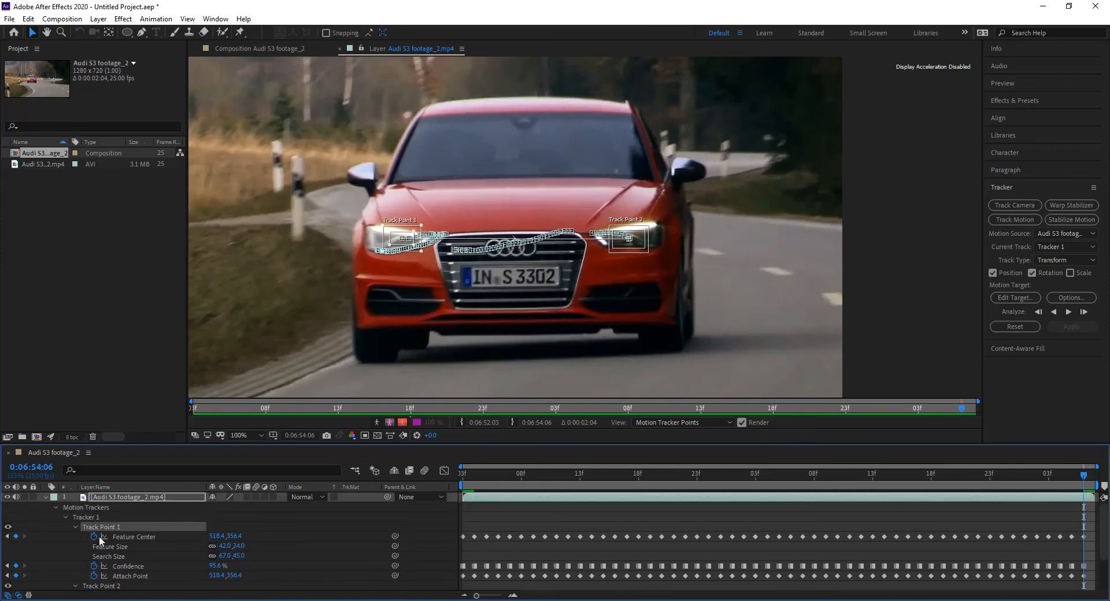
click(104, 586)
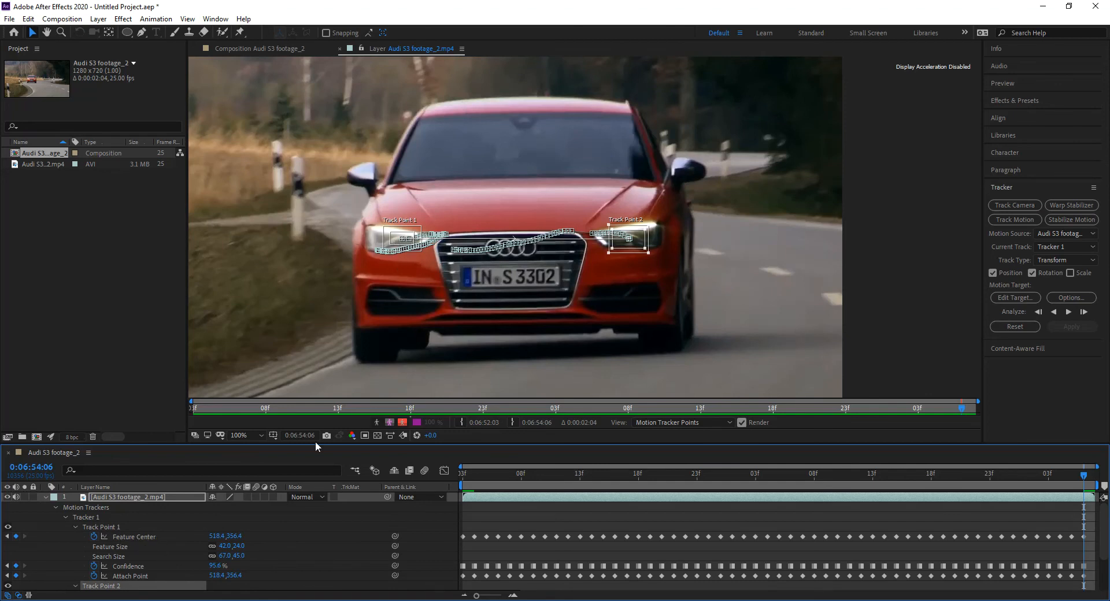
click(137, 568)
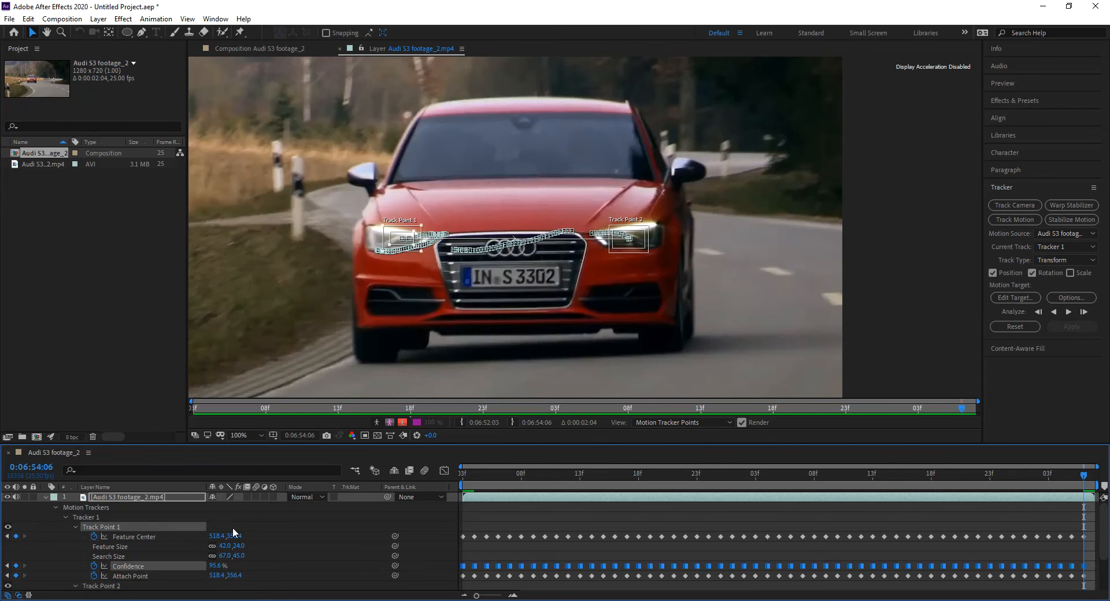
click(130, 576)
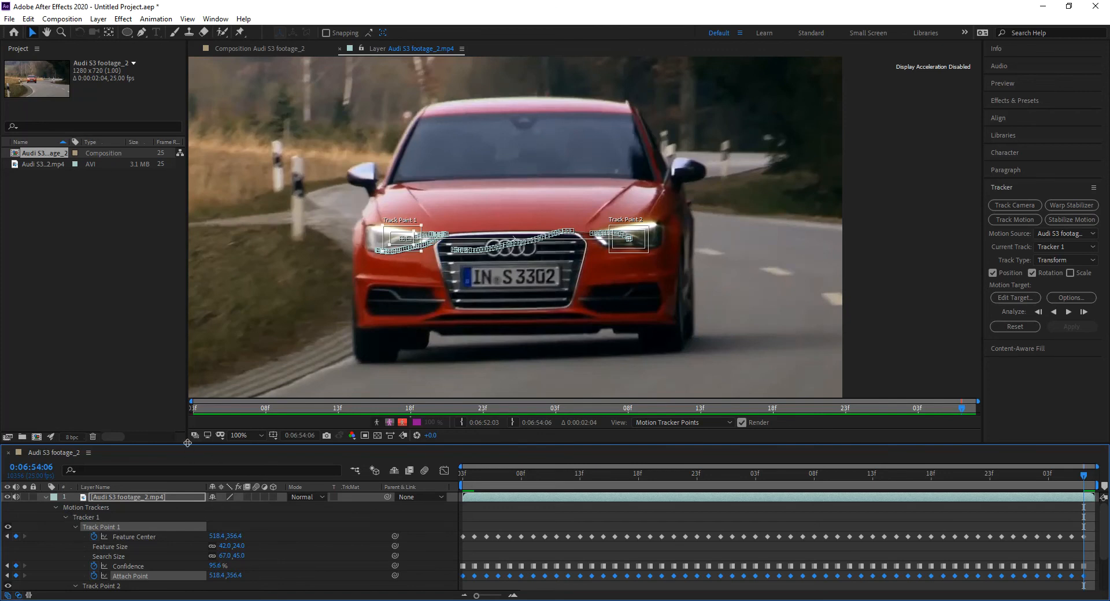
drag(188, 443, 195, 375)
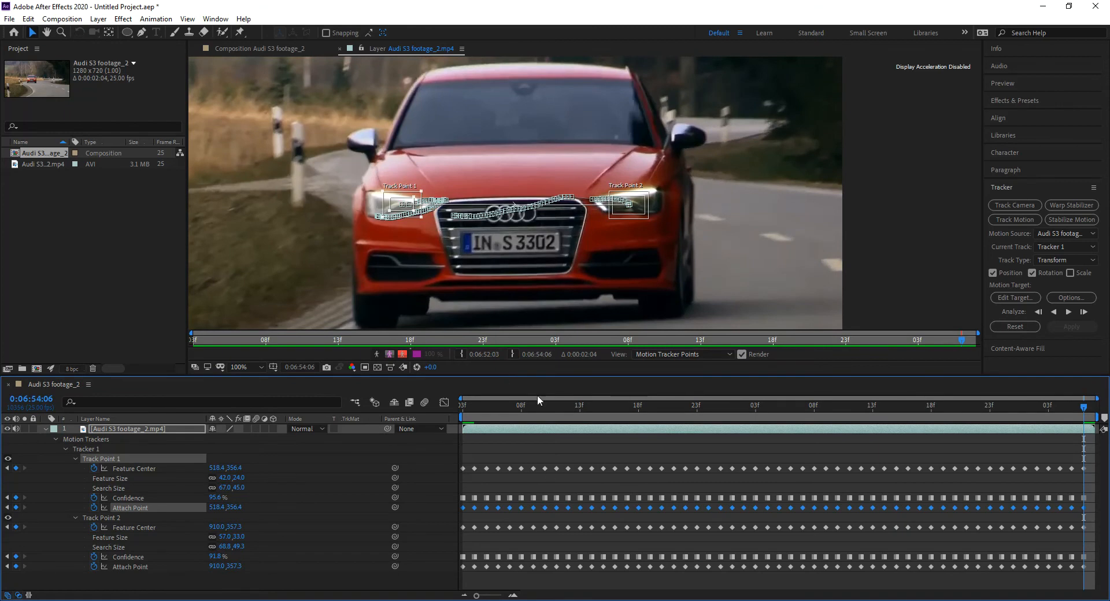
Step: Return to the composition view at 0:06:52:03 and create a composition-sized black solid above the footage
click(283, 48)
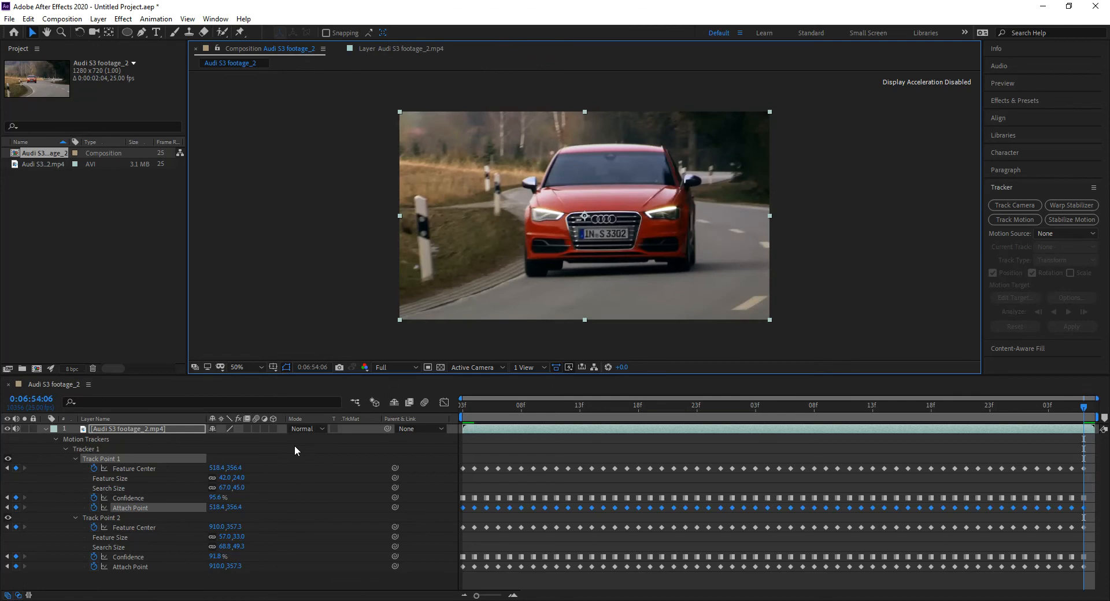
drag(512, 405, 394, 408)
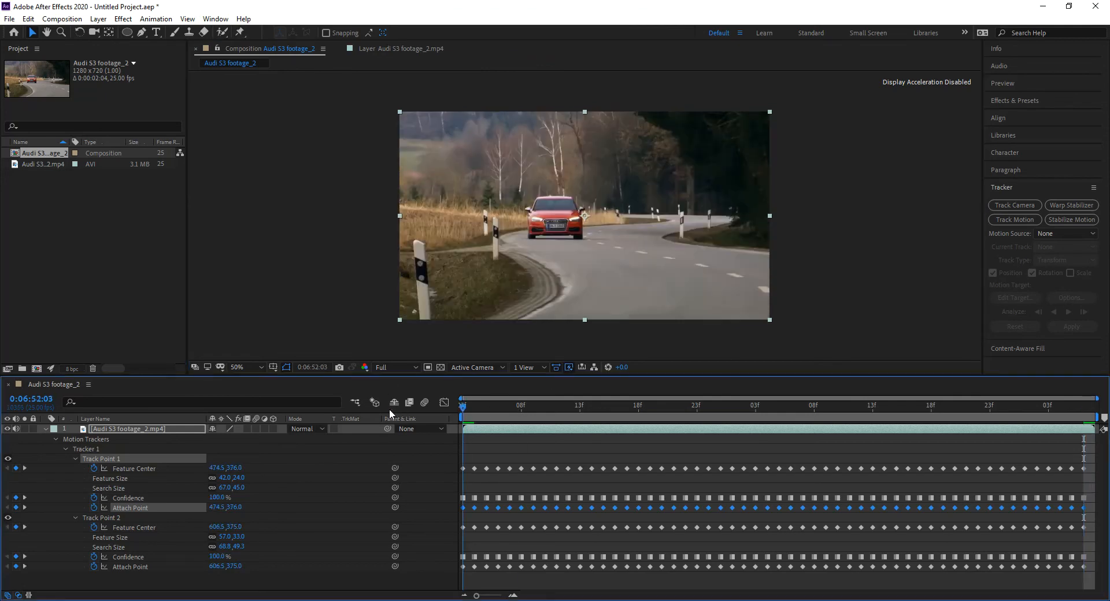
key(ctrl+y)
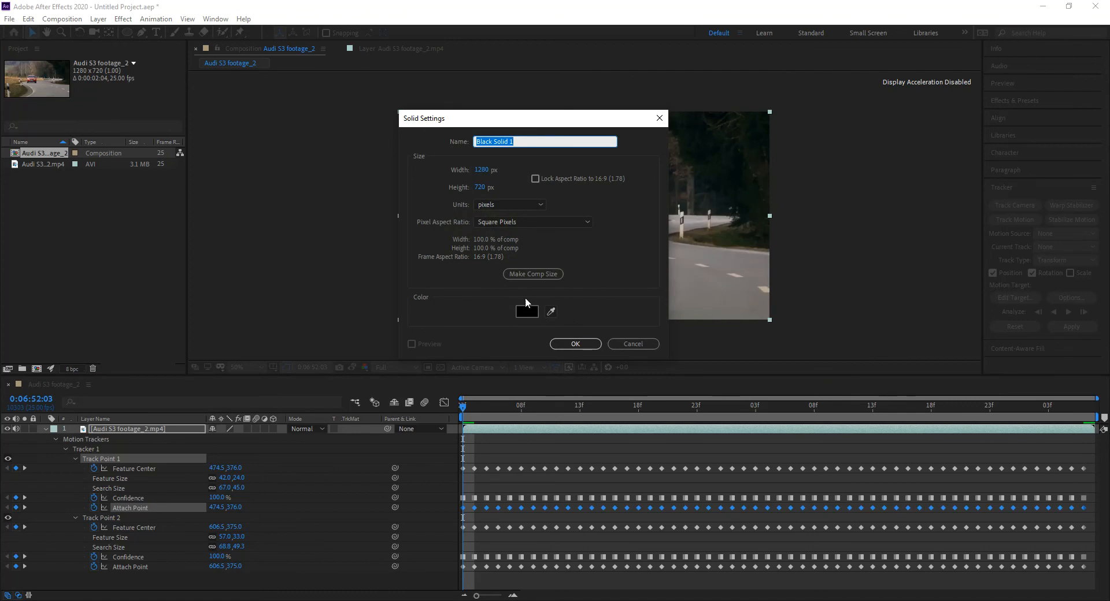
click(533, 274)
click(575, 343)
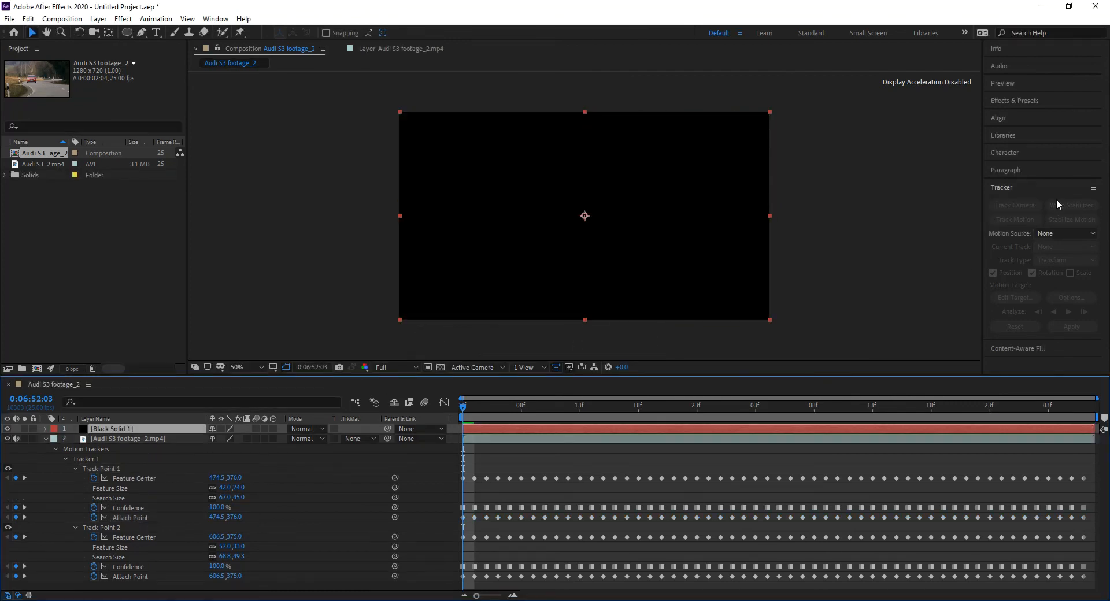
Step: Apply the Lens Flare effect to the black solid and set its lens type to 105mm Prime
click(1012, 100)
text(spot)
click(1021, 116)
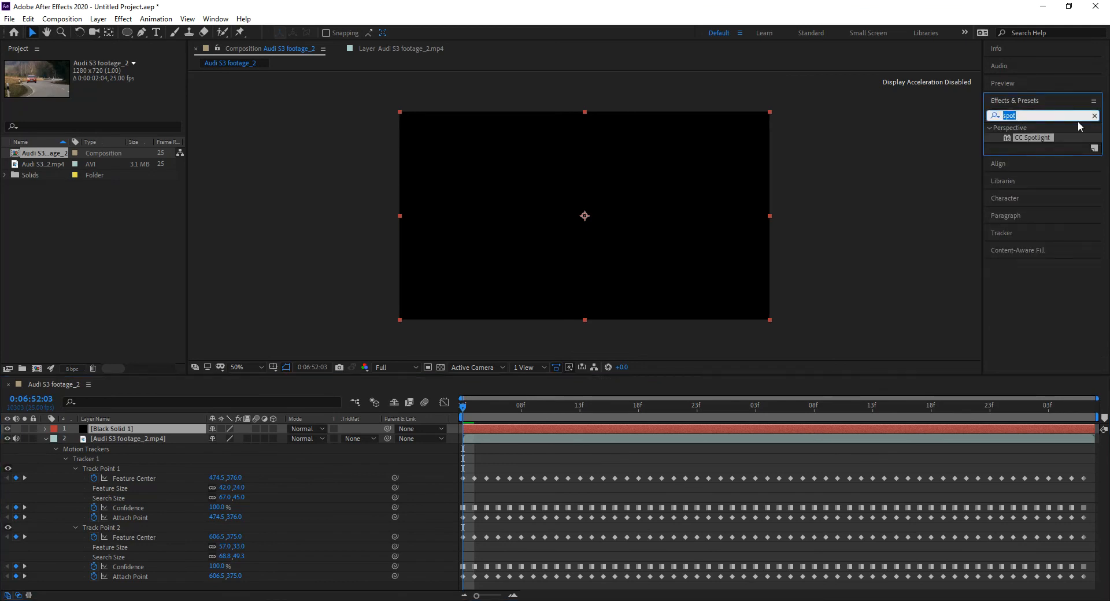
text(len)
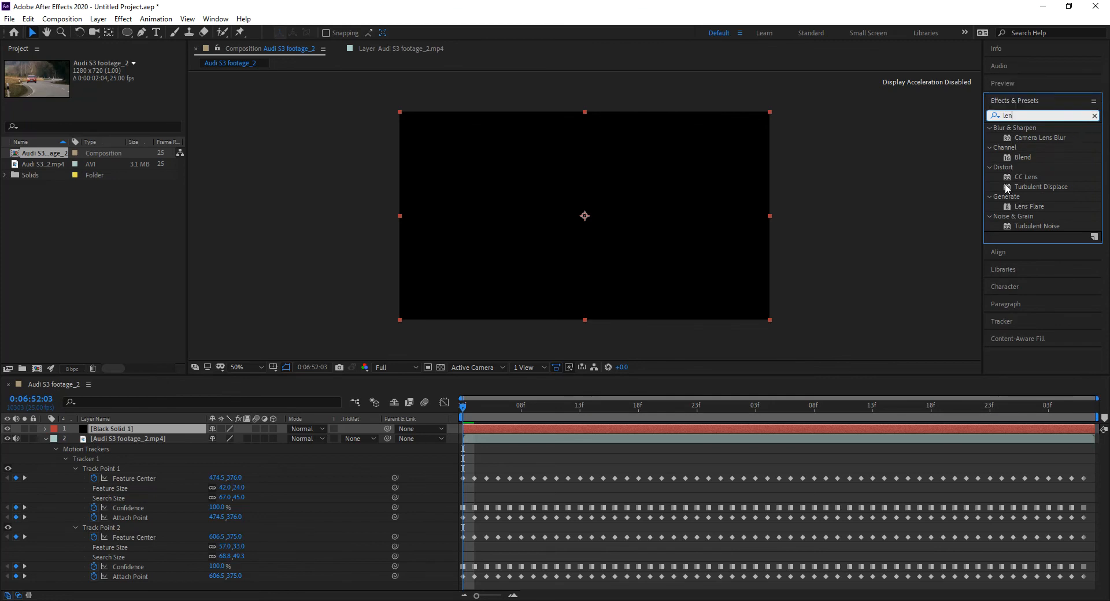
drag(1035, 208, 585, 231)
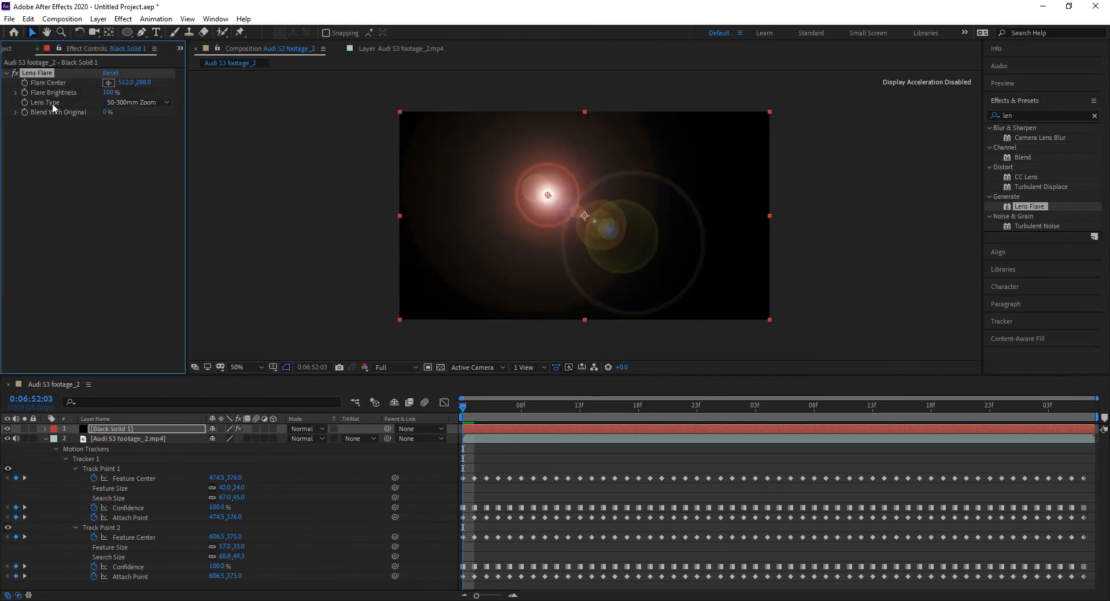
click(122, 103)
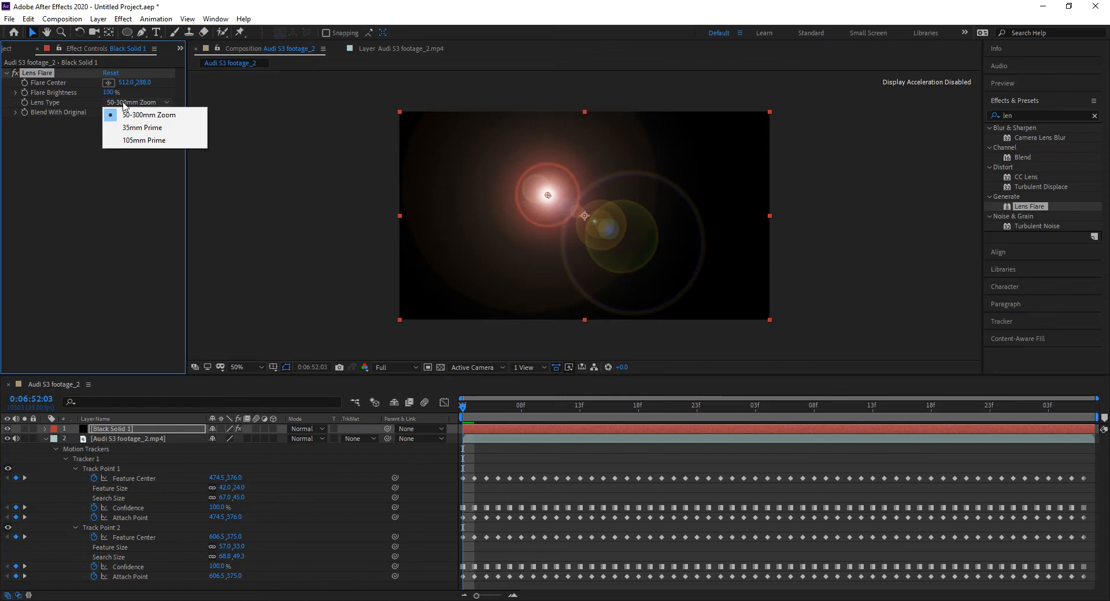
click(134, 143)
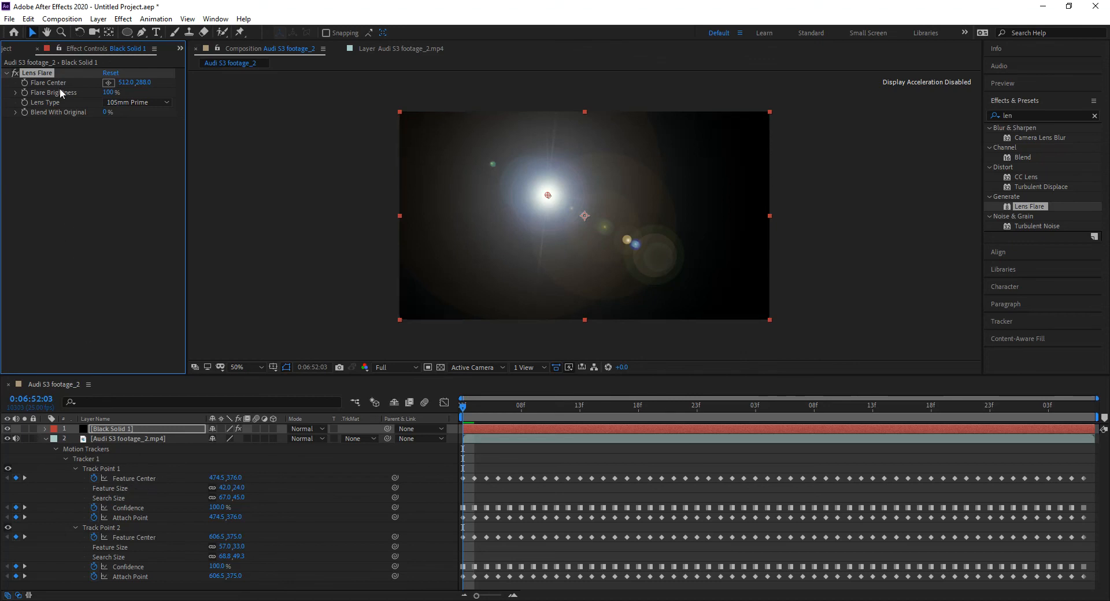
Step: Link the lens flare's Flare Center to Track Point 1's Feature Center with an expression and preview the movement
alt+click(26, 81)
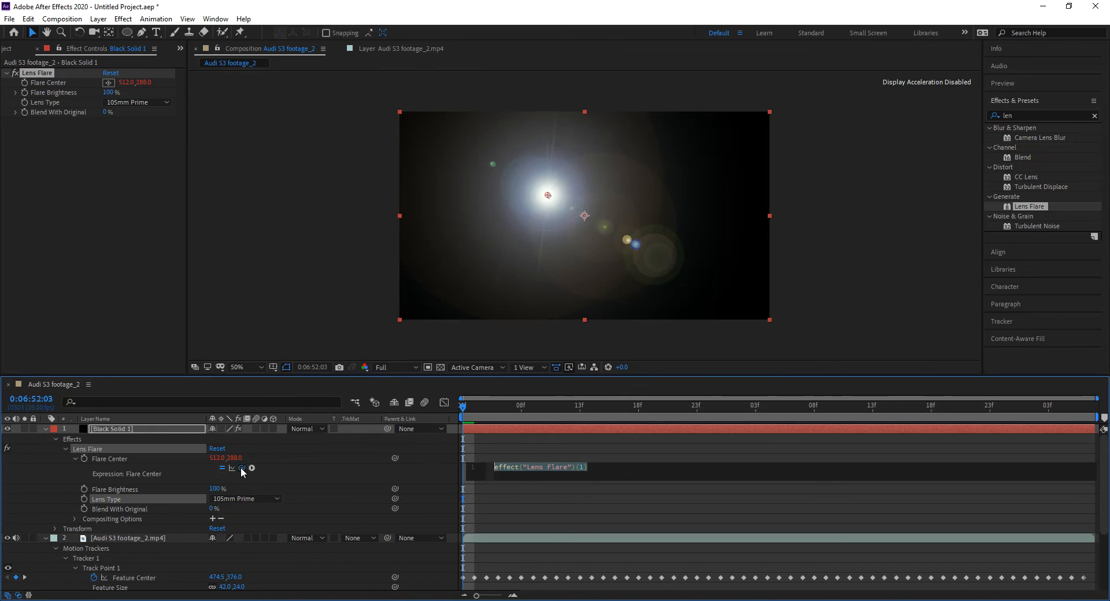
drag(242, 469, 219, 535)
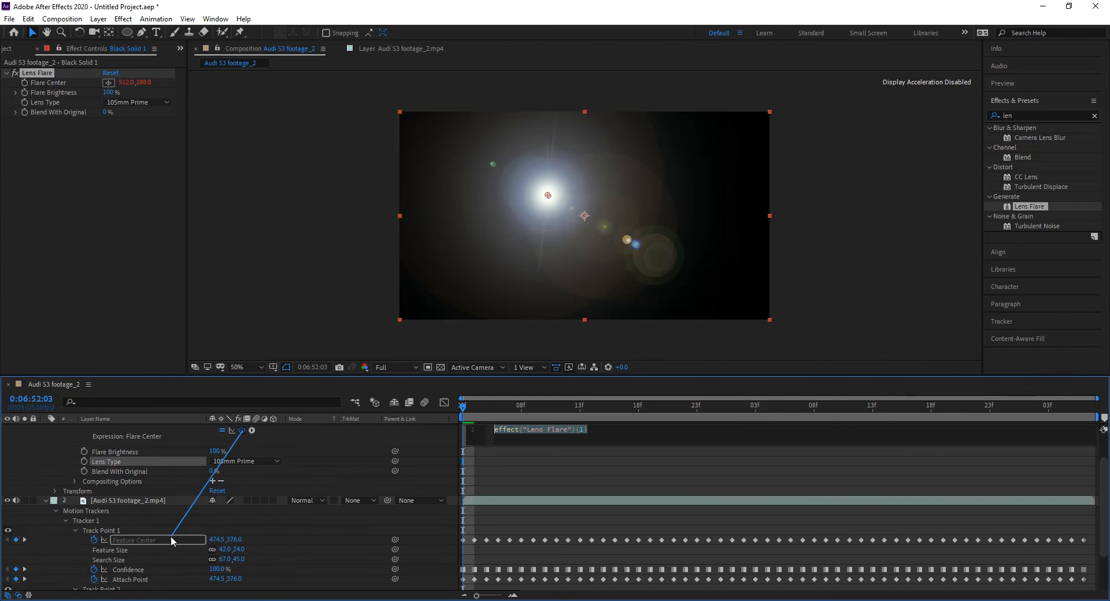
mouse_move(468, 411)
mouse_down()
mouse_move(699, 424)
mouse_move(473, 424)
mouse_up()
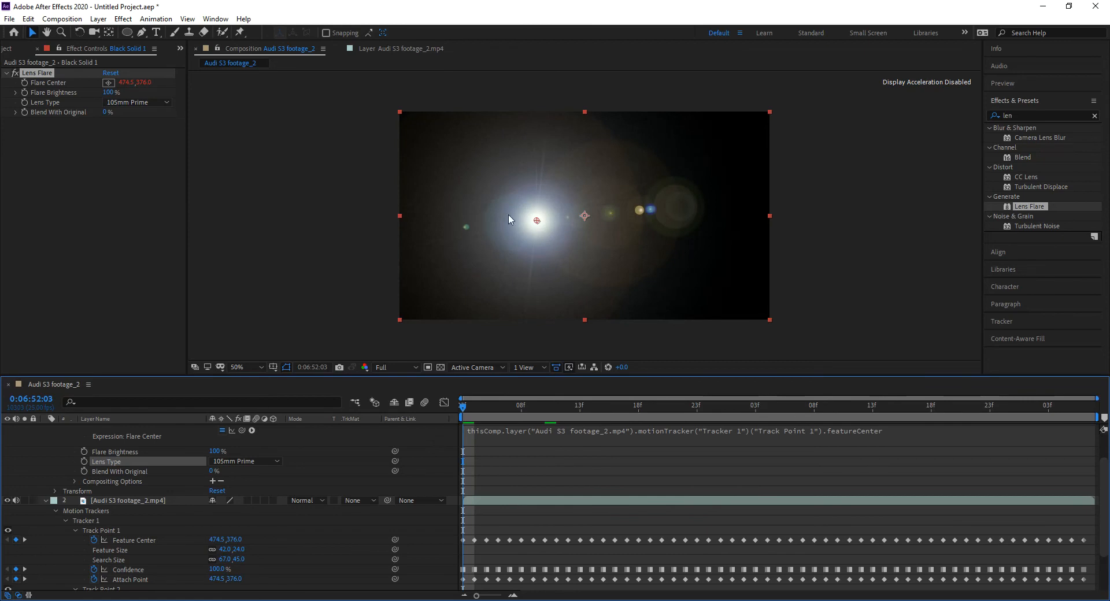
key(space)
key(space)
Step: Set the black solid's blending mode to Add and scrub to 0:06:52:09 to check the flare over the headlight
scroll(160, 452, up, 2)
click(108, 429)
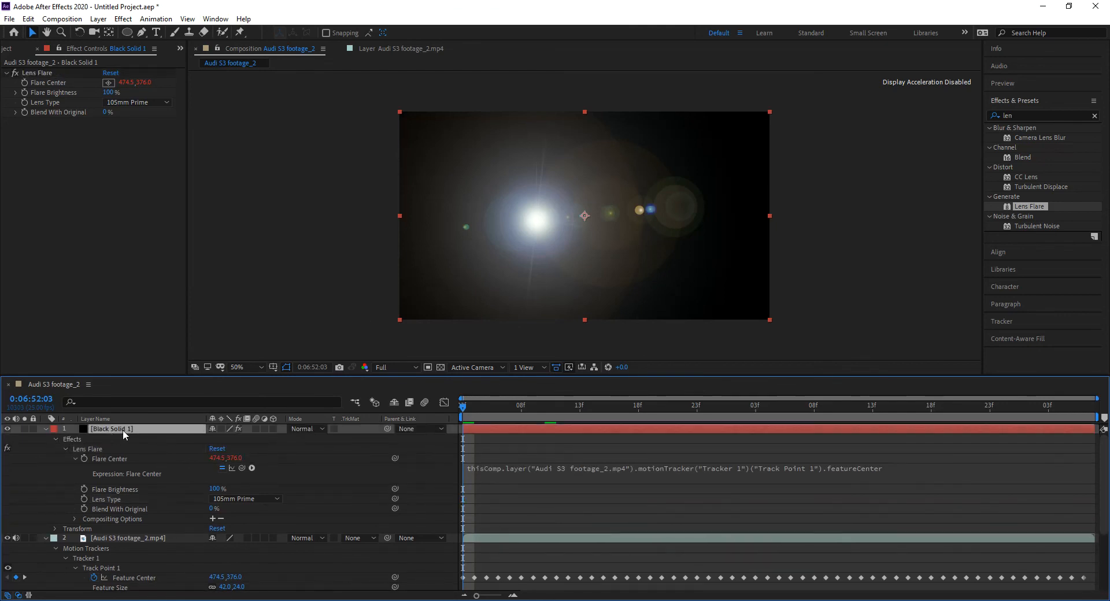
click(304, 429)
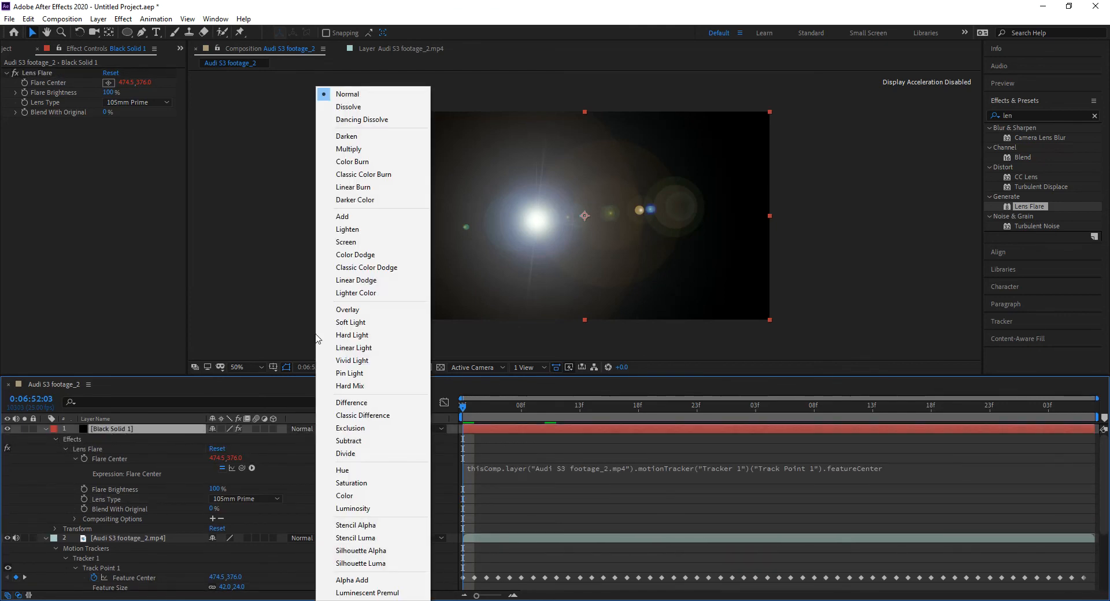
click(355, 219)
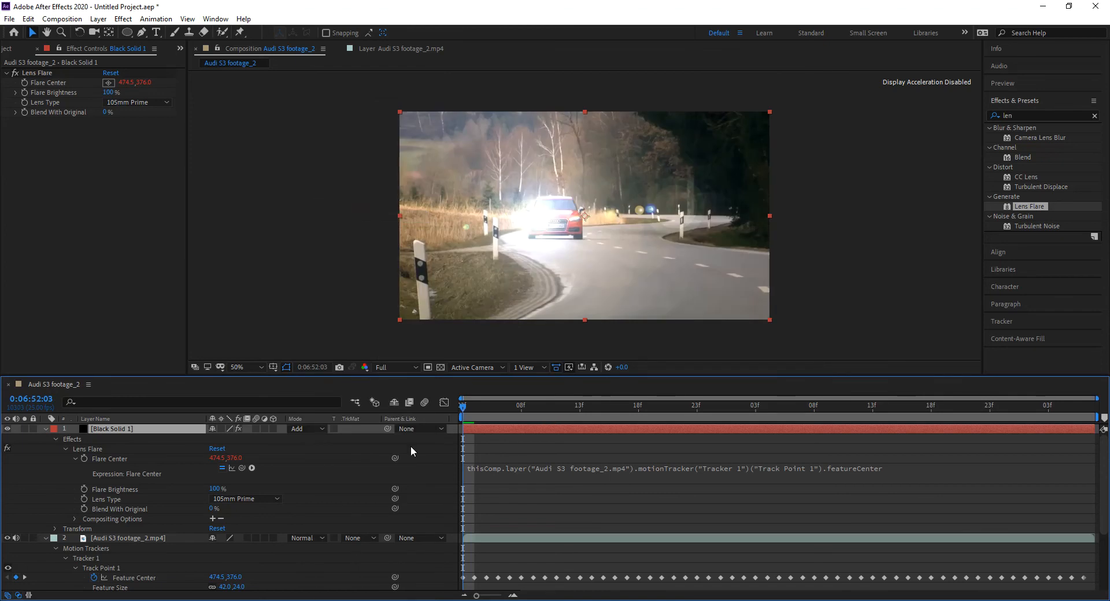
drag(486, 408, 539, 461)
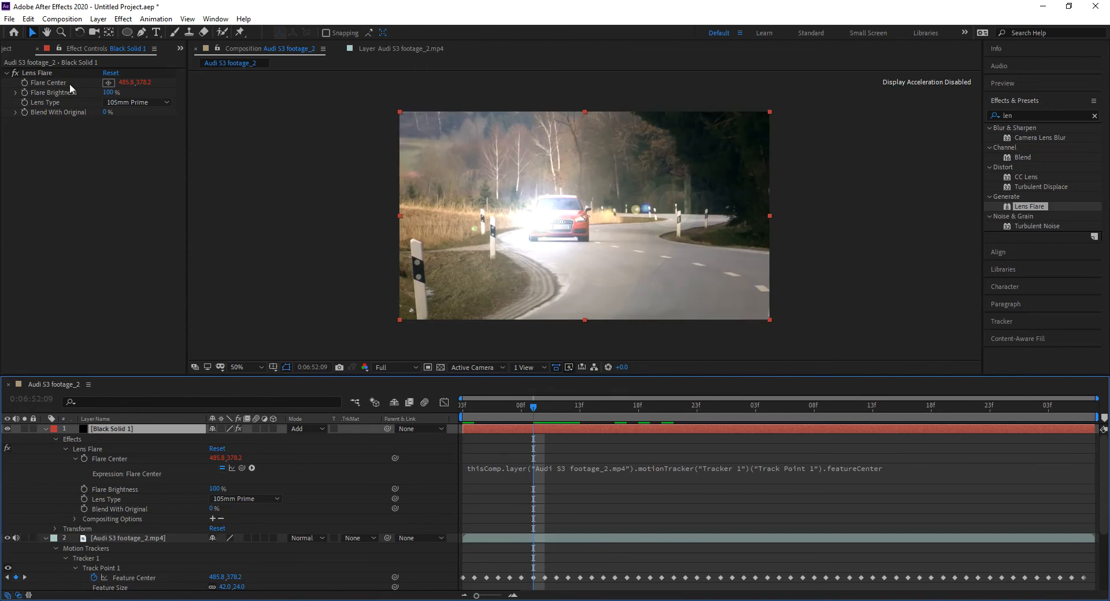
Step: Duplicate the Lens Flare effect on the black solid for the car's other headlight
click(43, 74)
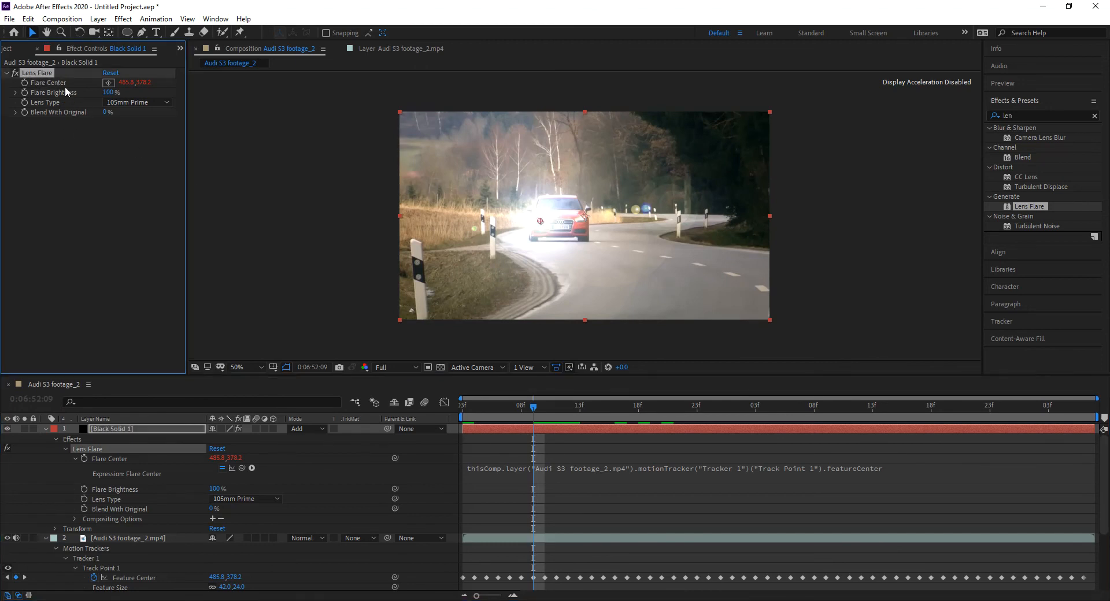
click(130, 429)
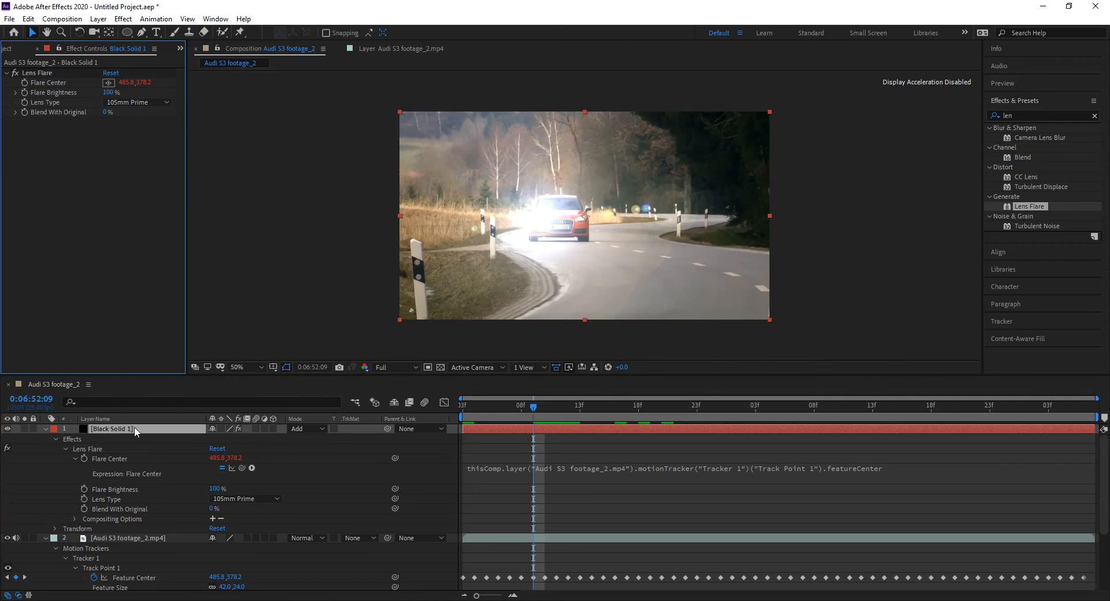
click(50, 73)
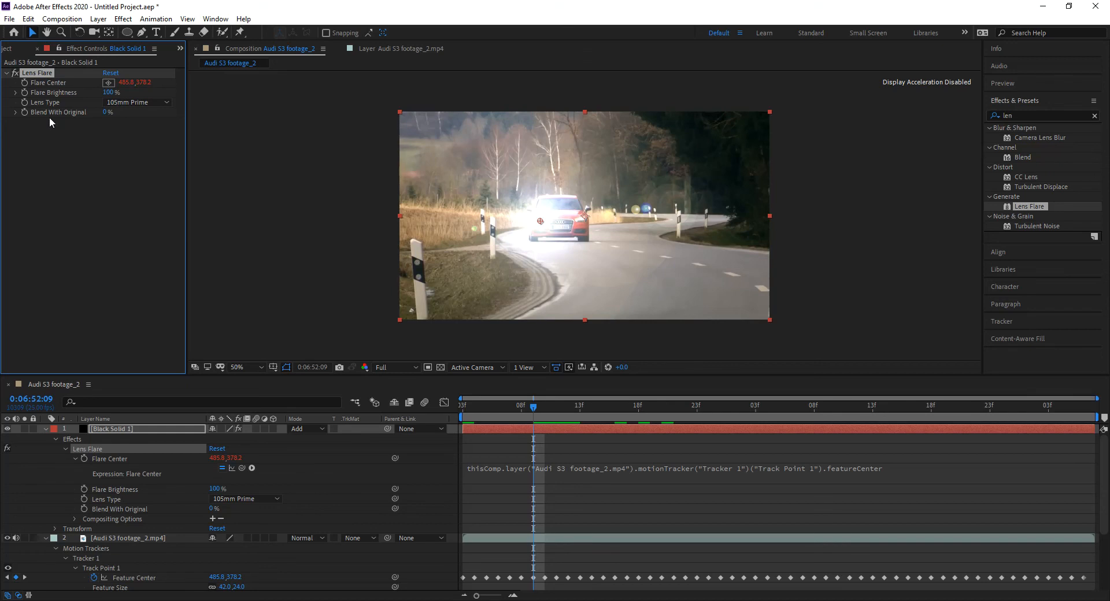
key(ctrl+d)
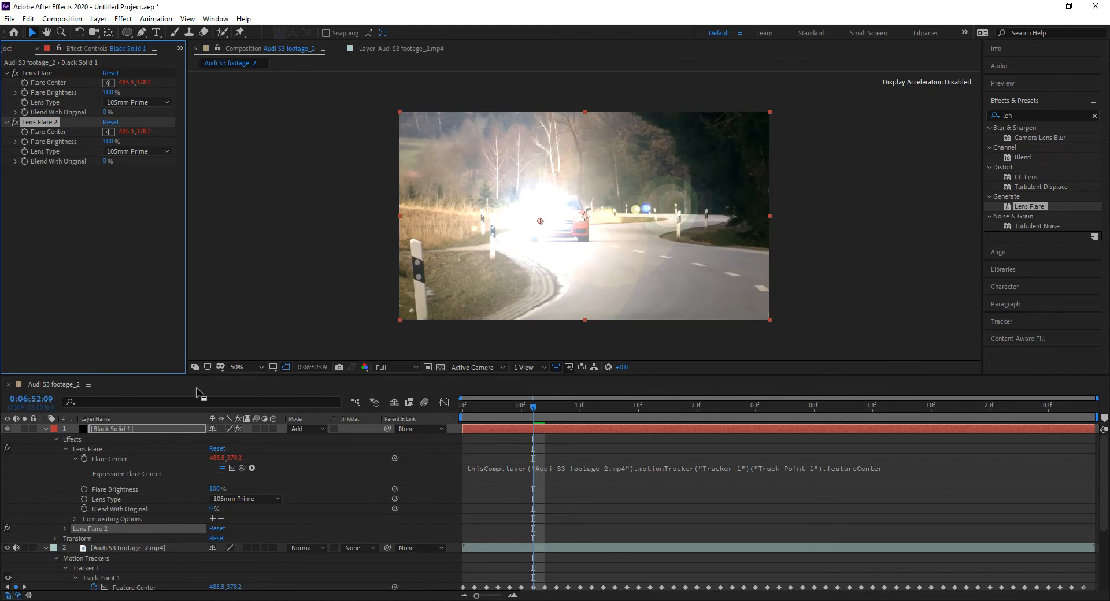
Step: Link Lens Flare 2's Flare Center to Track Point 2's Feature Center with an expression and scrub back to 0:06:52:03
drag(201, 384, 214, 281)
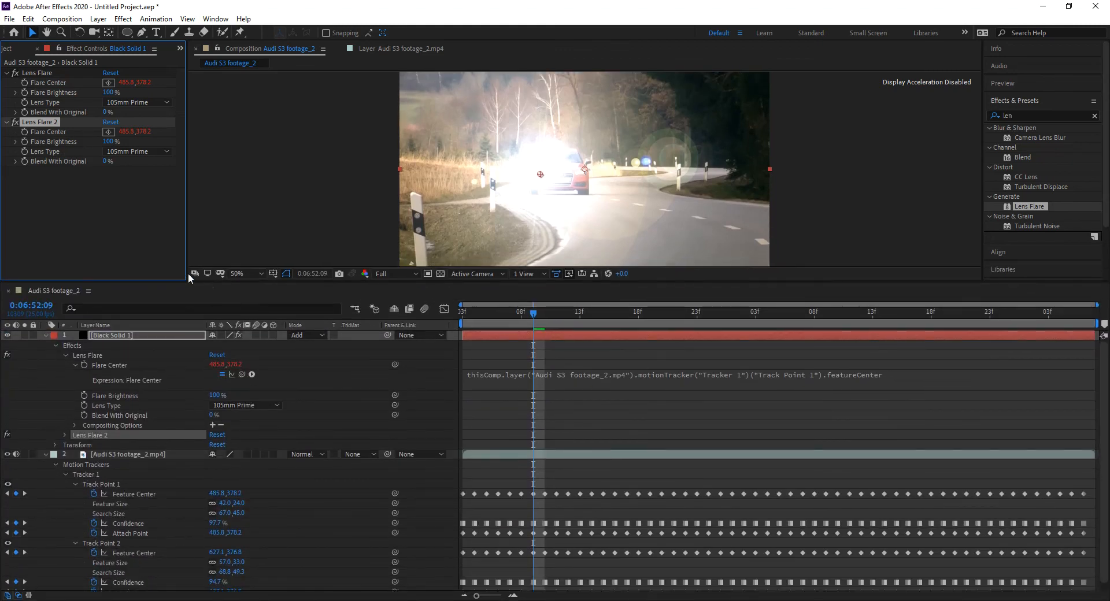
alt+click(25, 133)
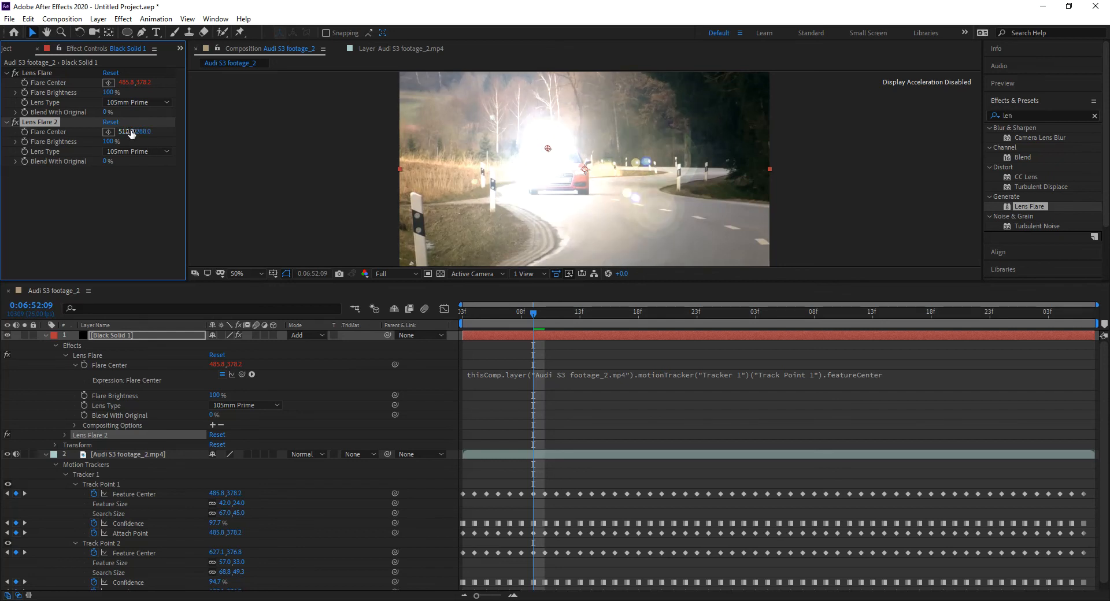
alt+click(25, 133)
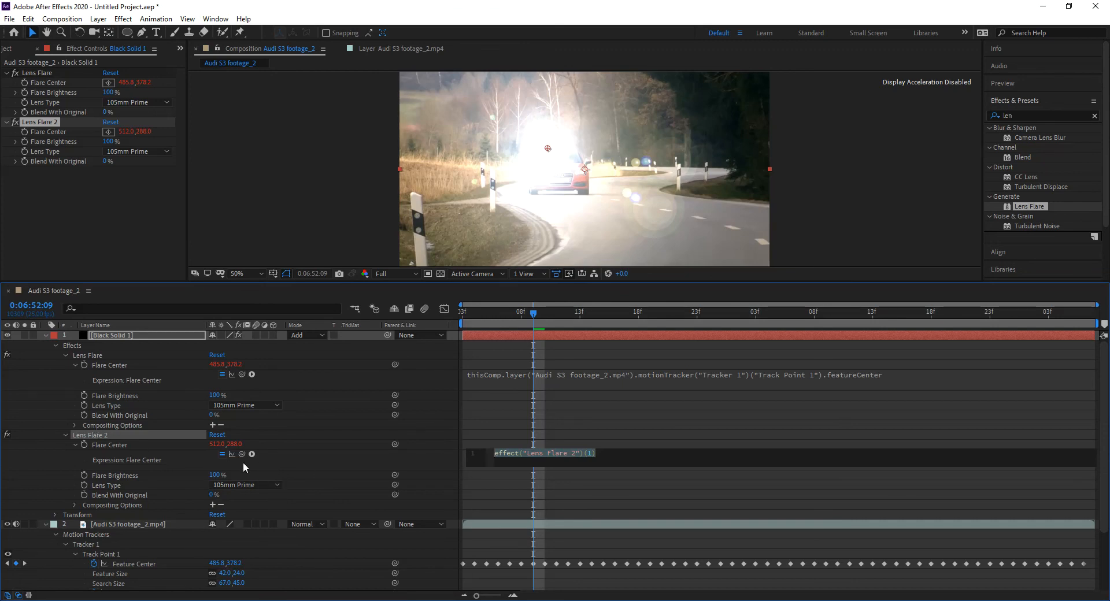
scroll(227, 477, down, 4)
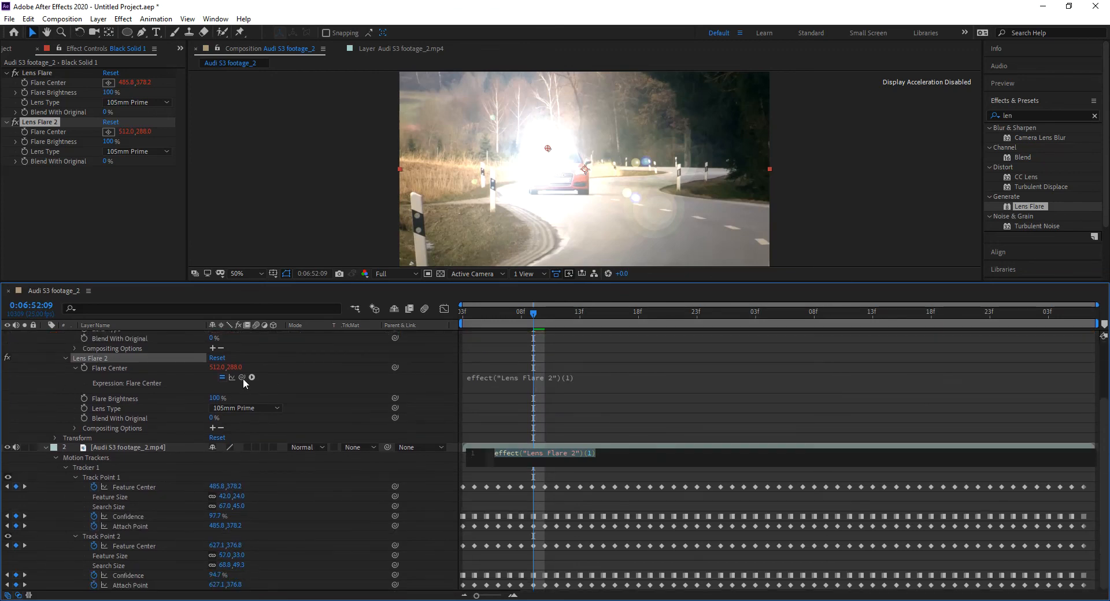
drag(242, 377, 150, 546)
drag(535, 311, 442, 317)
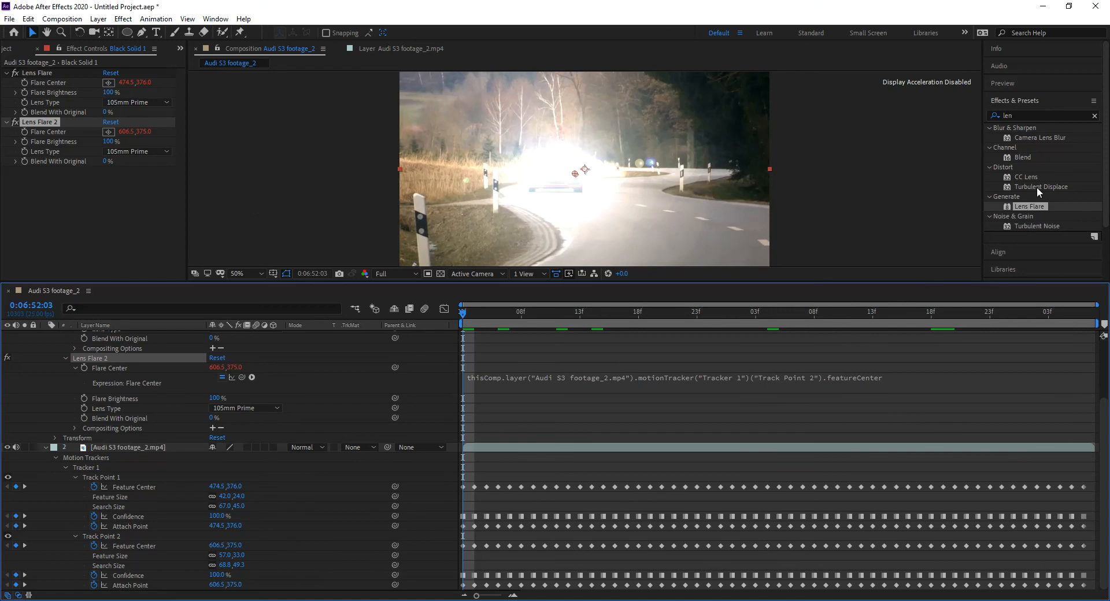
Step: Search the effects for "curve" and apply the Curves effect to the black solid beneath the two lens flares
click(1021, 116)
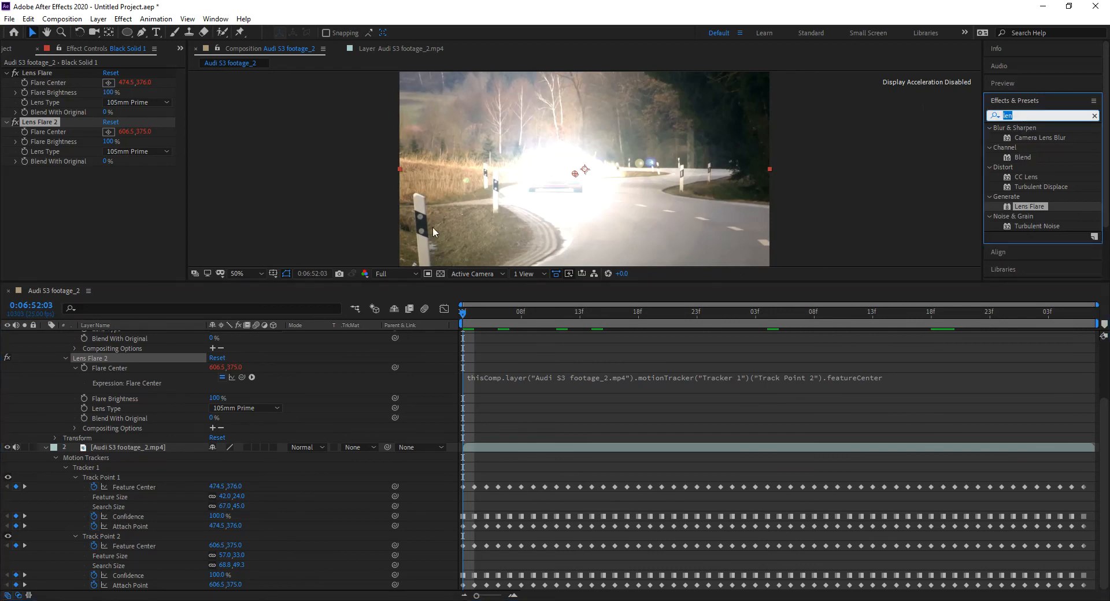
text(curve)
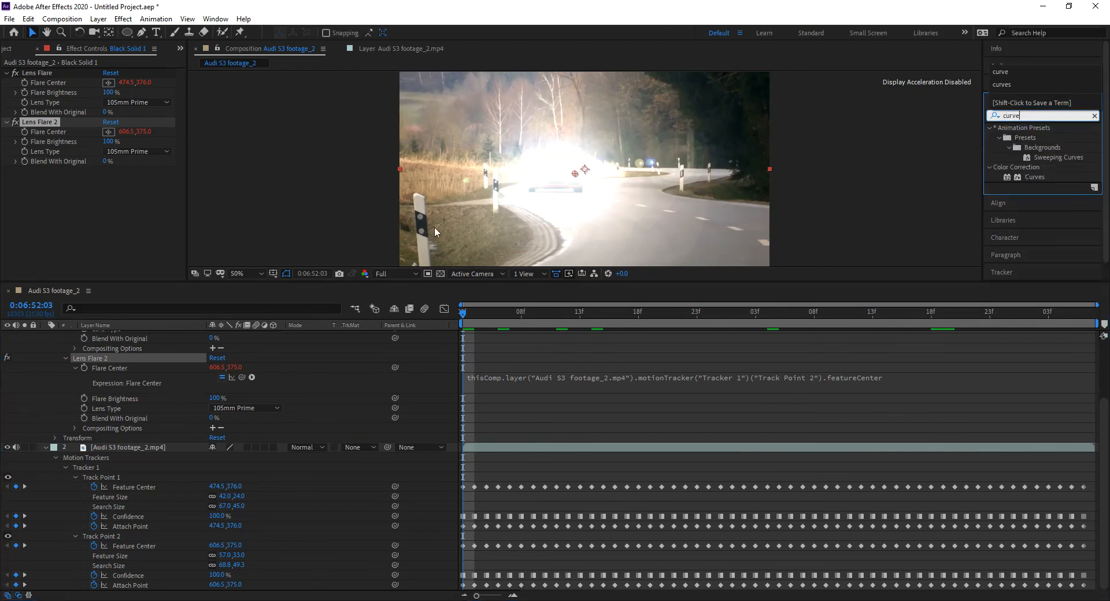
scroll(139, 404, up, 3)
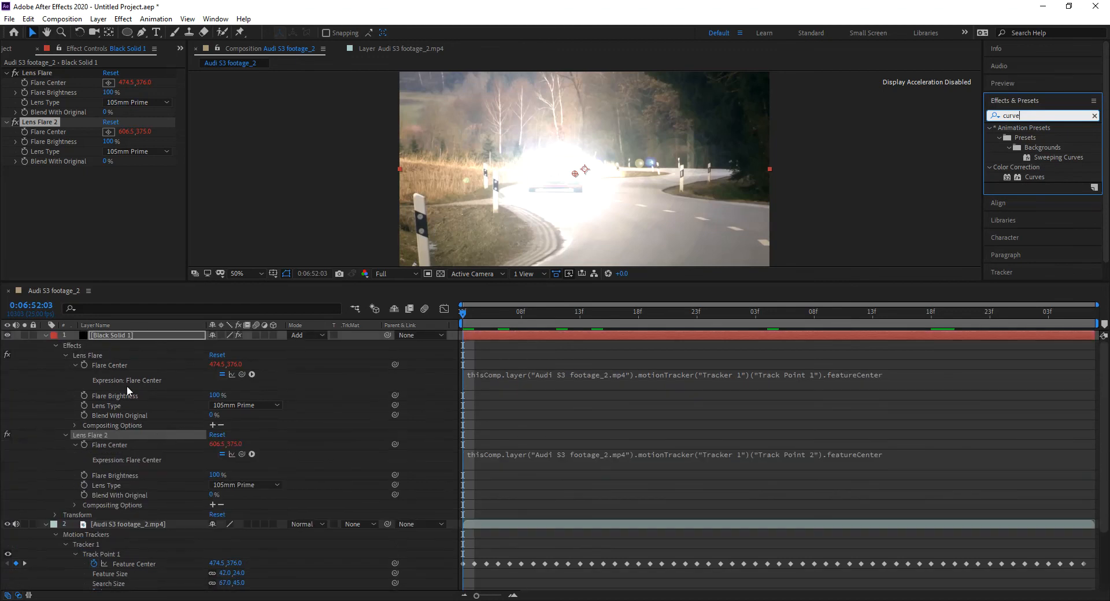
click(54, 346)
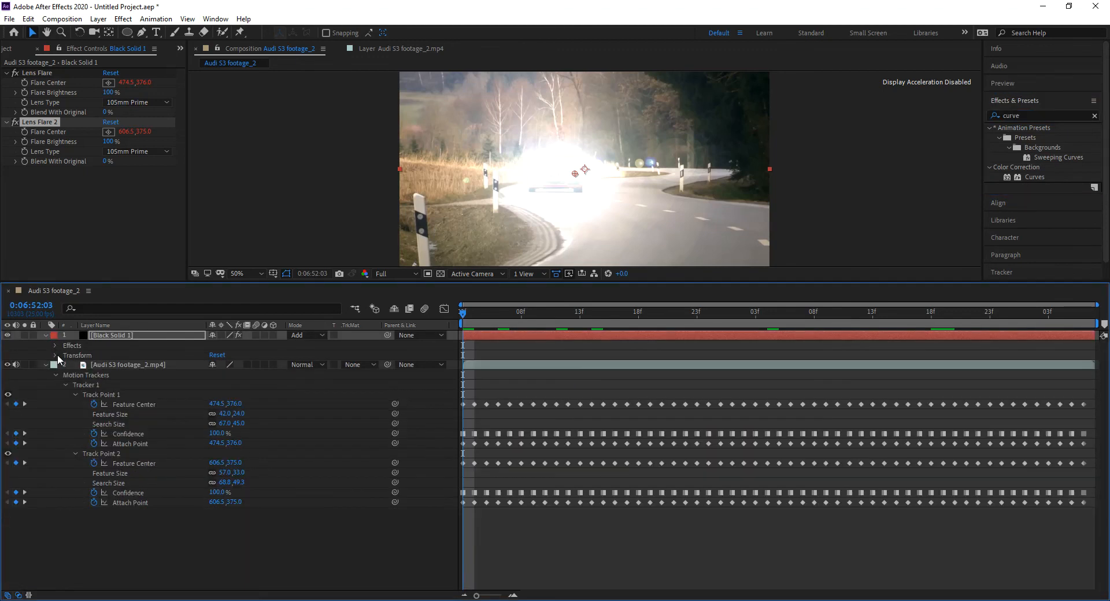
click(46, 365)
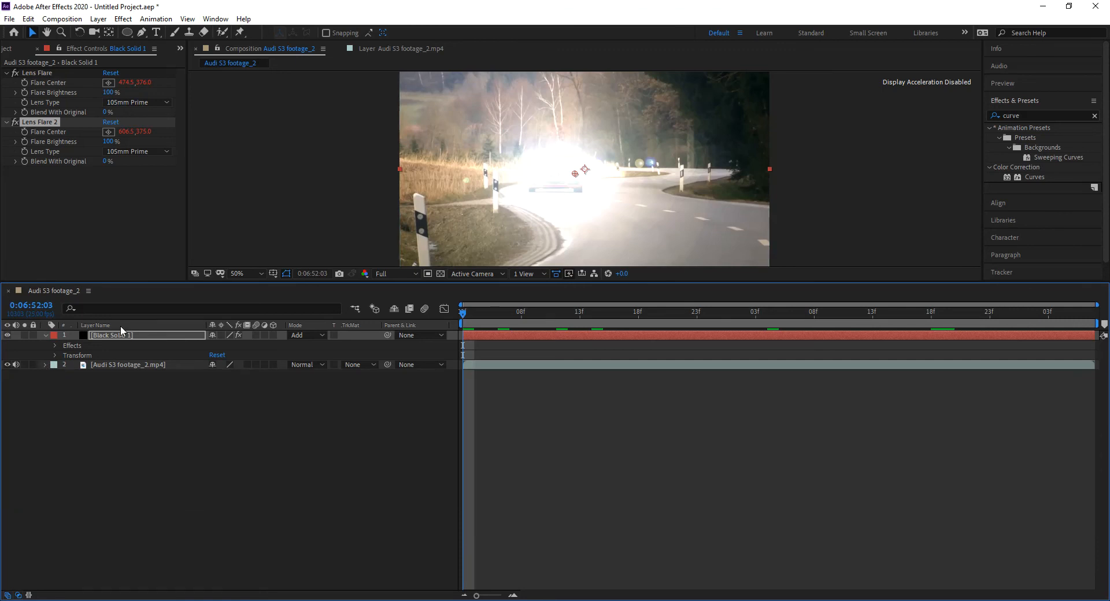
drag(188, 280, 180, 363)
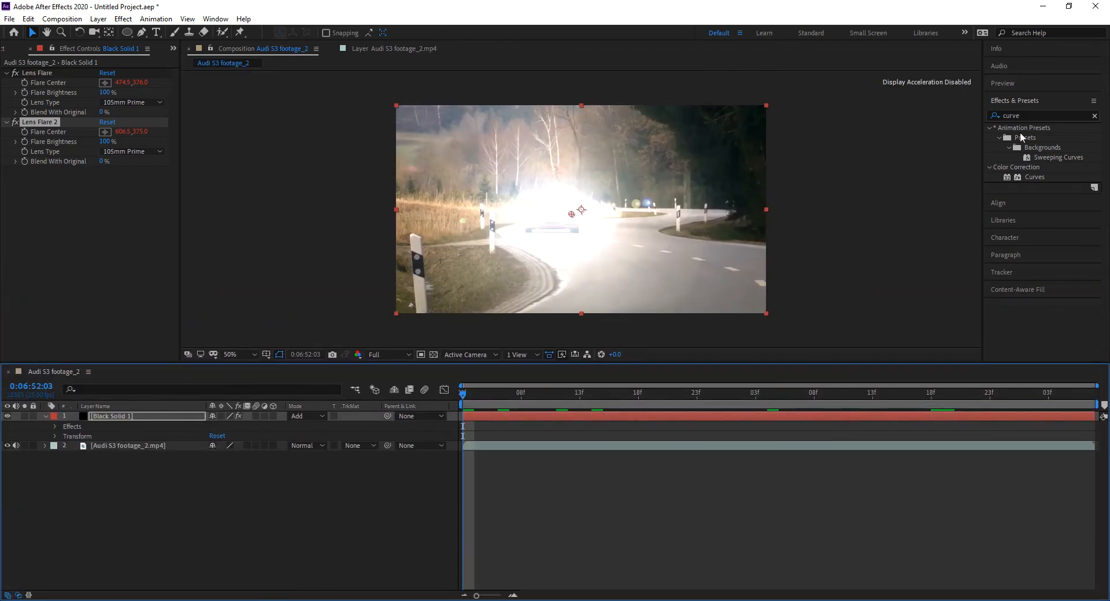
drag(1009, 176, 71, 231)
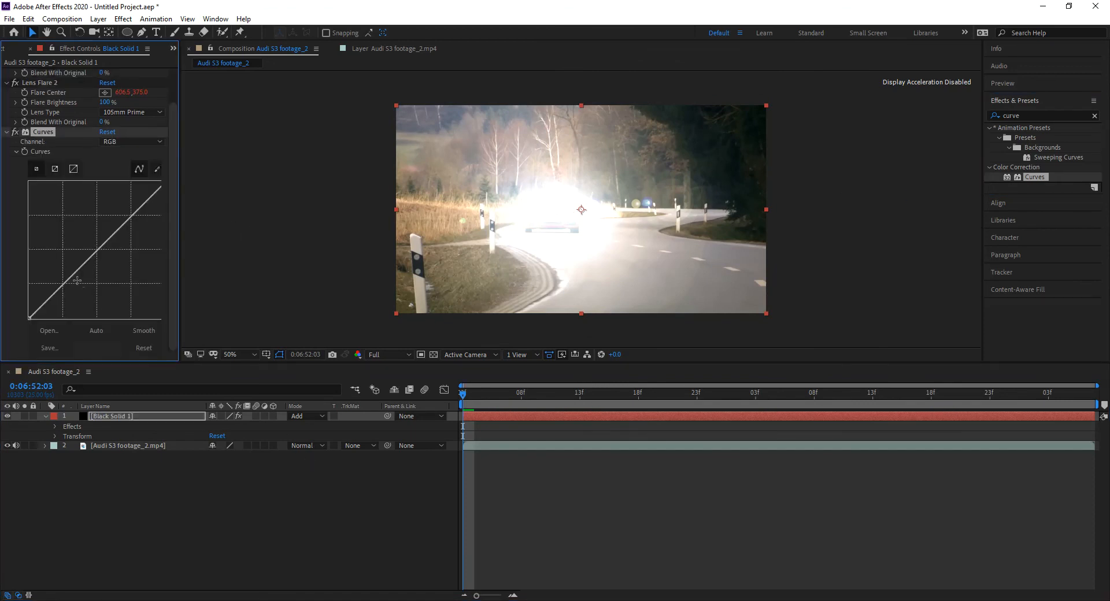
drag(180, 228, 229, 229)
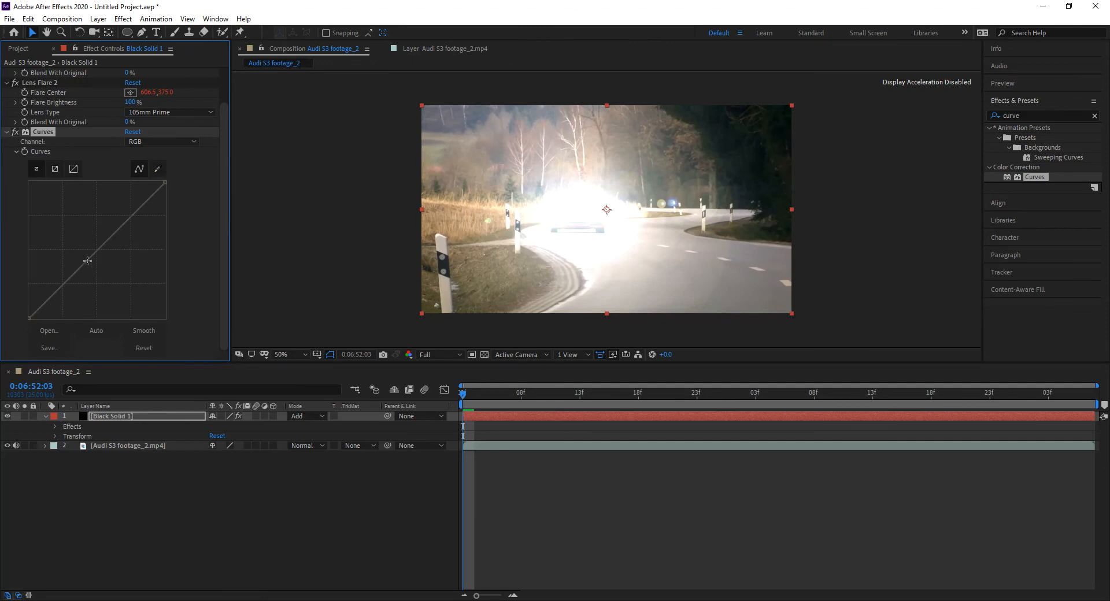
Step: Shape the black solid's RGB curve by moving the black point inward and lowering the midtones to shrink the flares' glow
drag(86, 261, 351, 447)
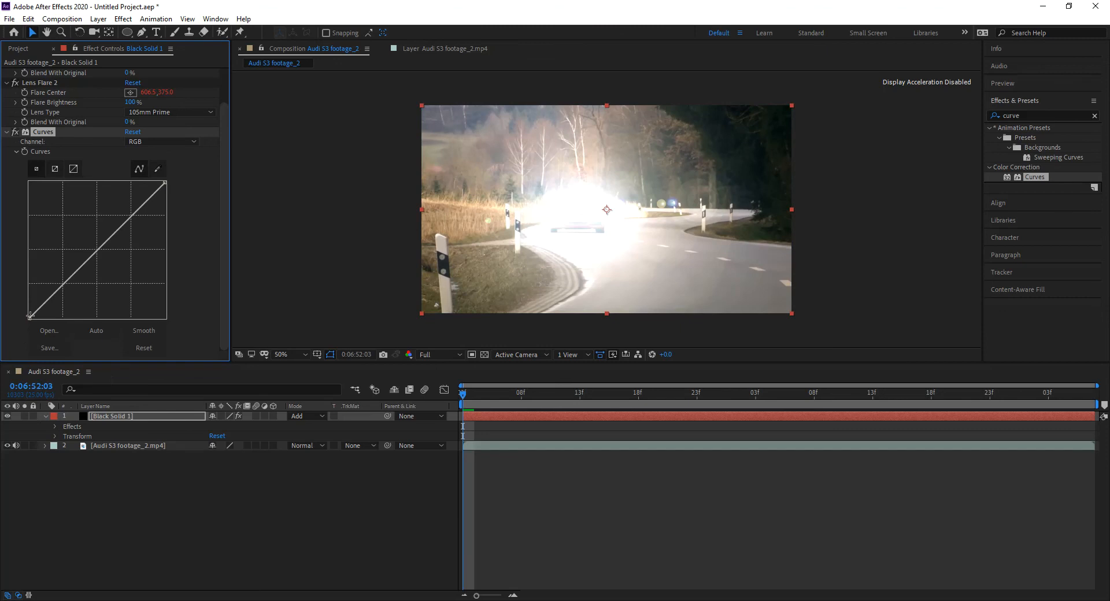
drag(30, 317, 88, 331)
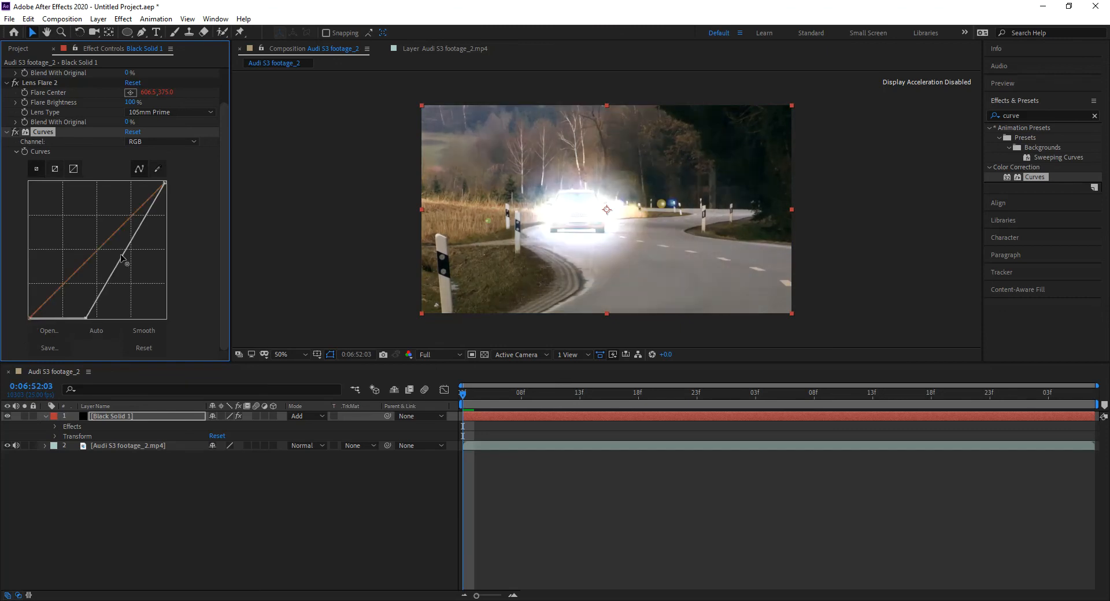
drag(124, 253, 131, 271)
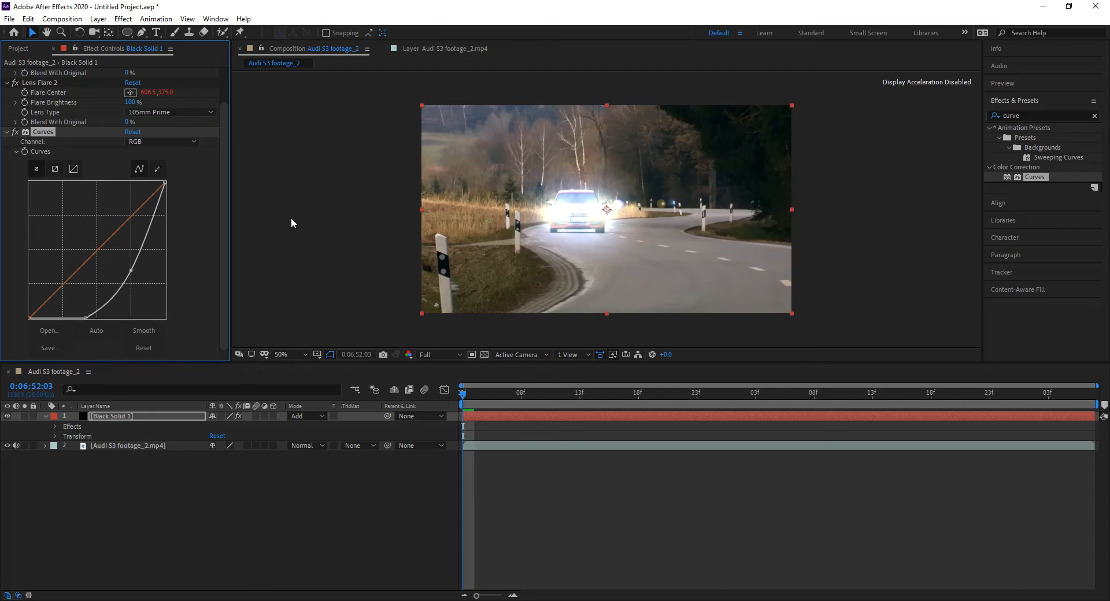
mouse_move(131, 270)
mouse_down()
mouse_move(140, 282)
mouse_move(134, 275)
mouse_up()
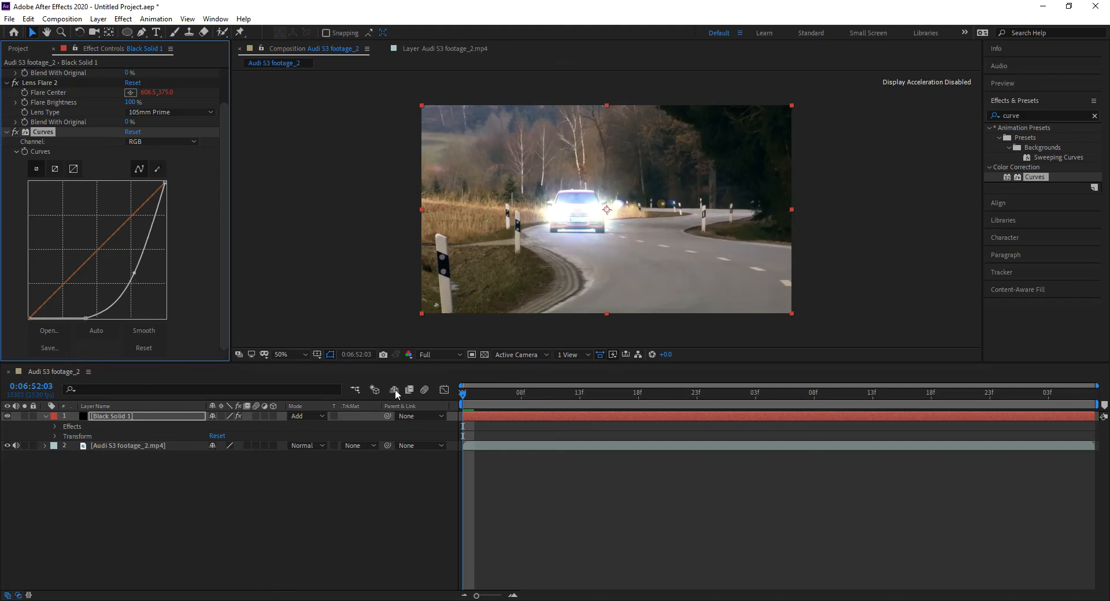
drag(86, 318, 74, 331)
Step: Apply the Curves effect to the Audi S3 footage layer and pull its RGB curve down to darken the scene
click(117, 418)
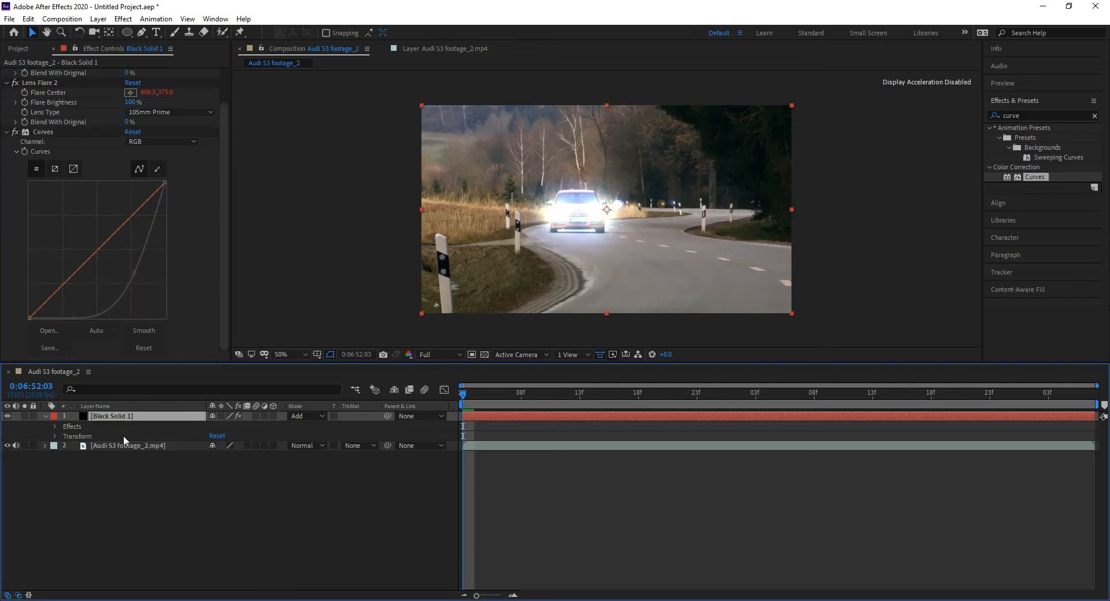
click(129, 446)
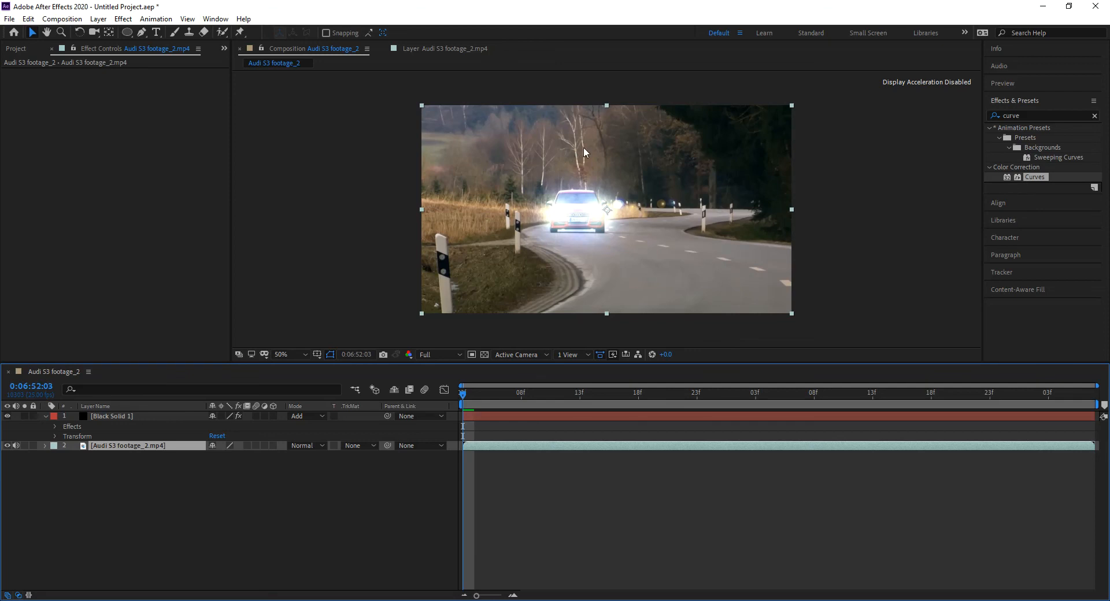
drag(1025, 177, 146, 451)
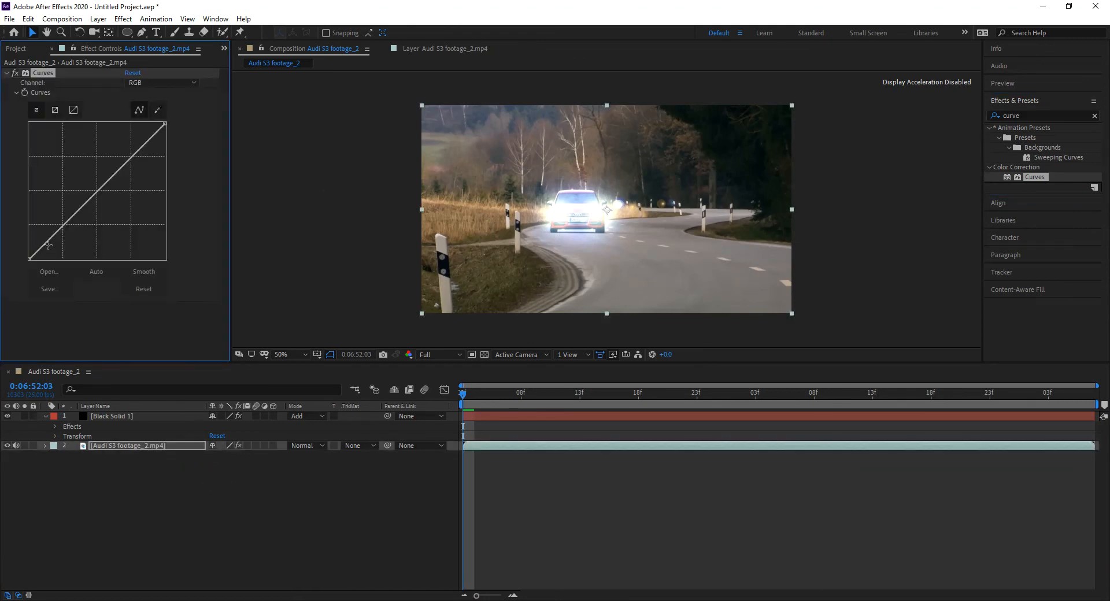
drag(78, 211, 116, 212)
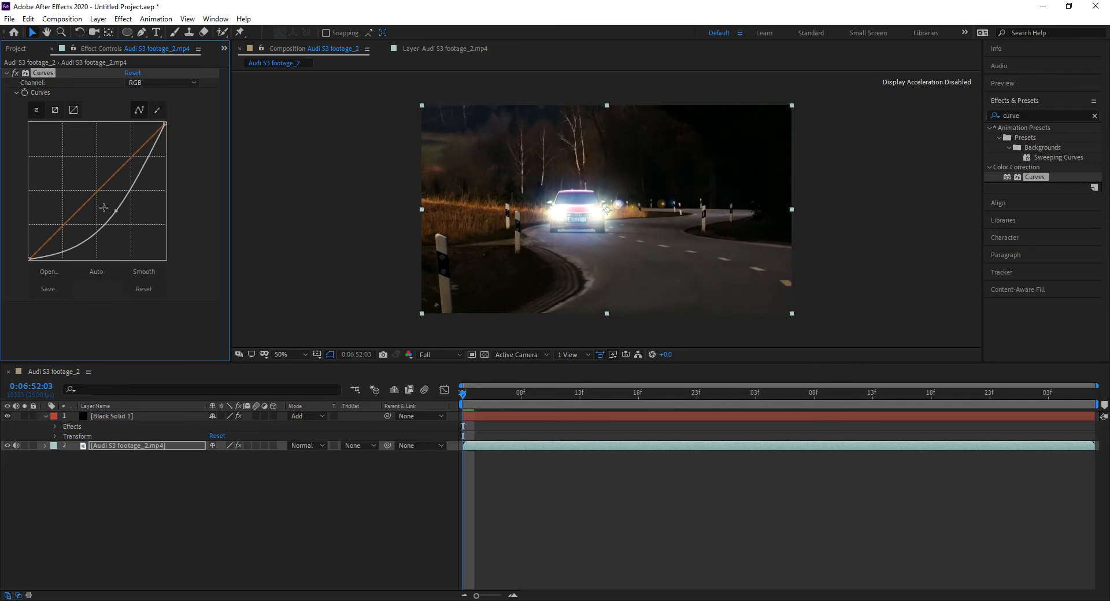
Step: Lower the footage's red, green and blue channel curves, keeping blue the highest for a bluish night look
click(162, 83)
click(169, 110)
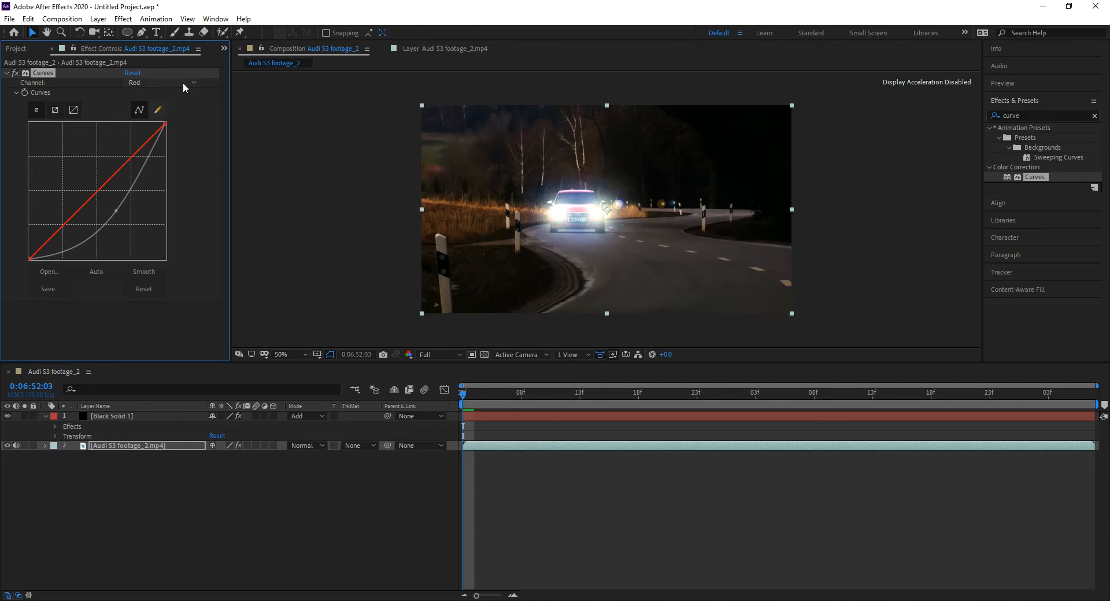
drag(86, 204, 116, 227)
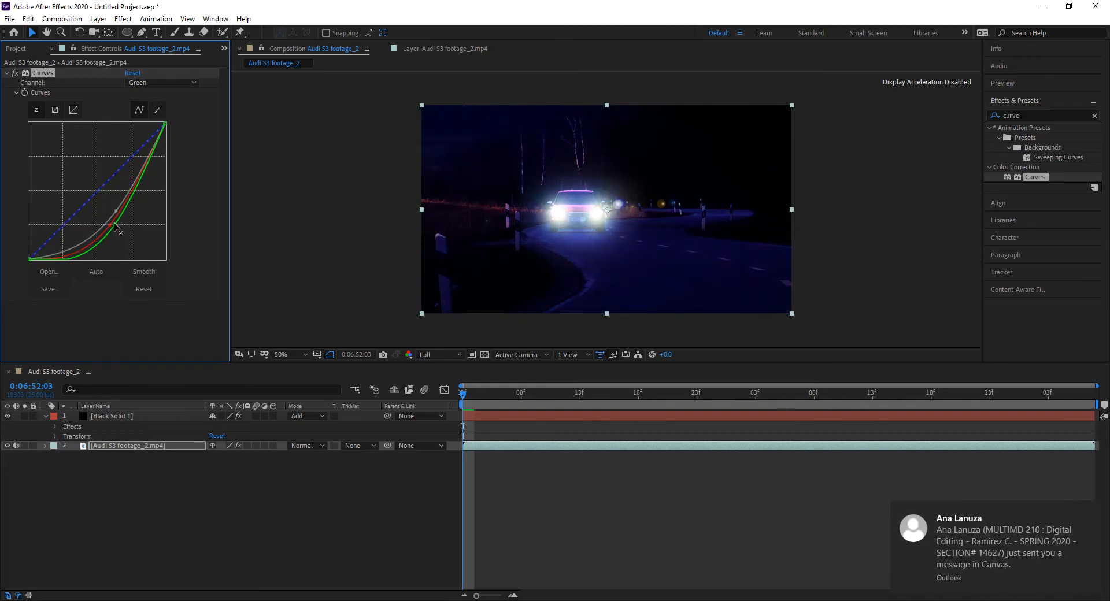
click(88, 200)
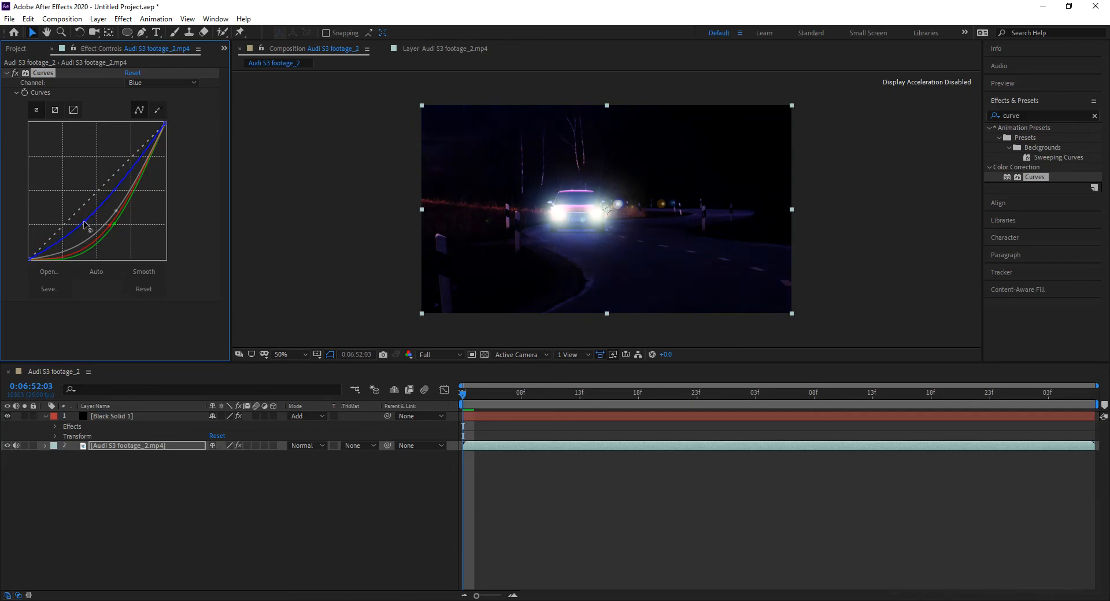
Step: Fine-tune the midpoints of the footage's RGB, red and blue curves to balance the night tint
click(117, 217)
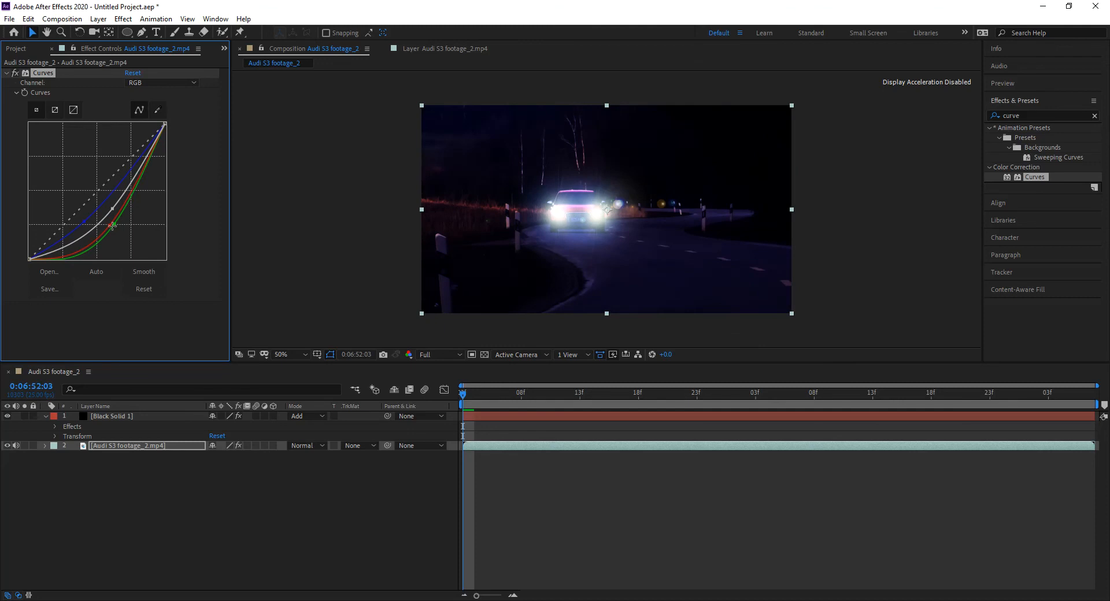
click(109, 228)
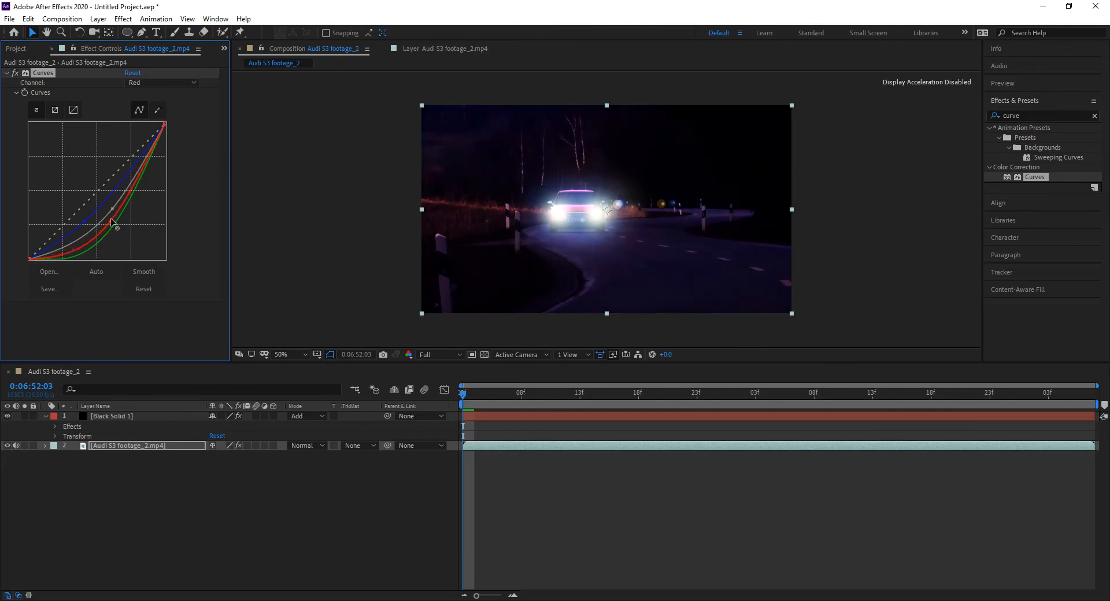
click(116, 223)
drag(84, 223, 107, 214)
drag(106, 212, 101, 215)
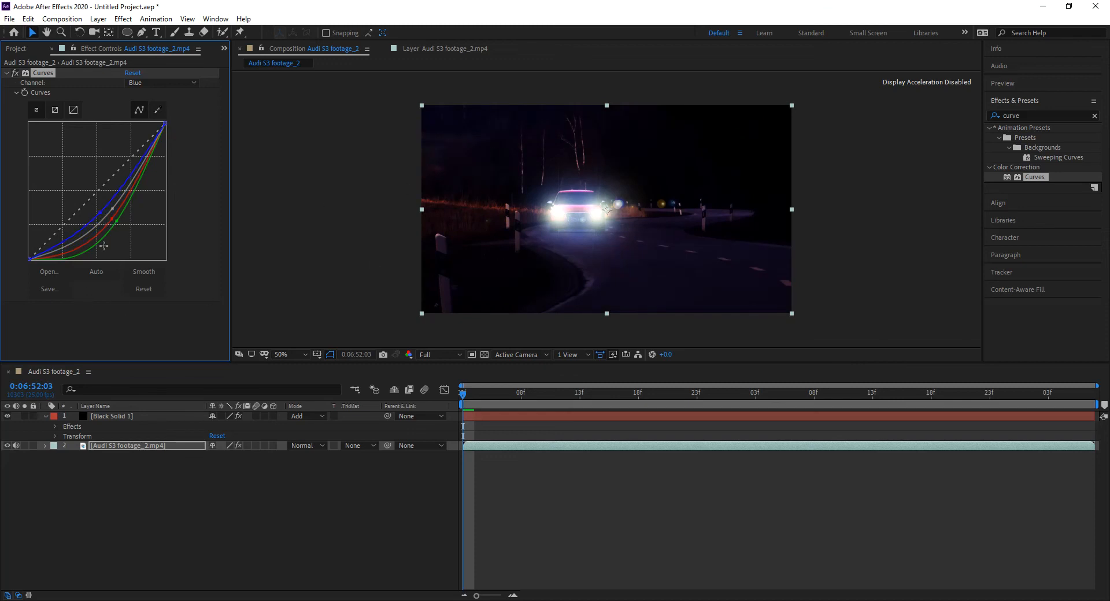
click(114, 220)
drag(115, 220, 116, 222)
Step: Enlarge the composition view to fit the available space and play a preview of the night shot
drag(245, 363, 245, 404)
click(284, 403)
click(318, 211)
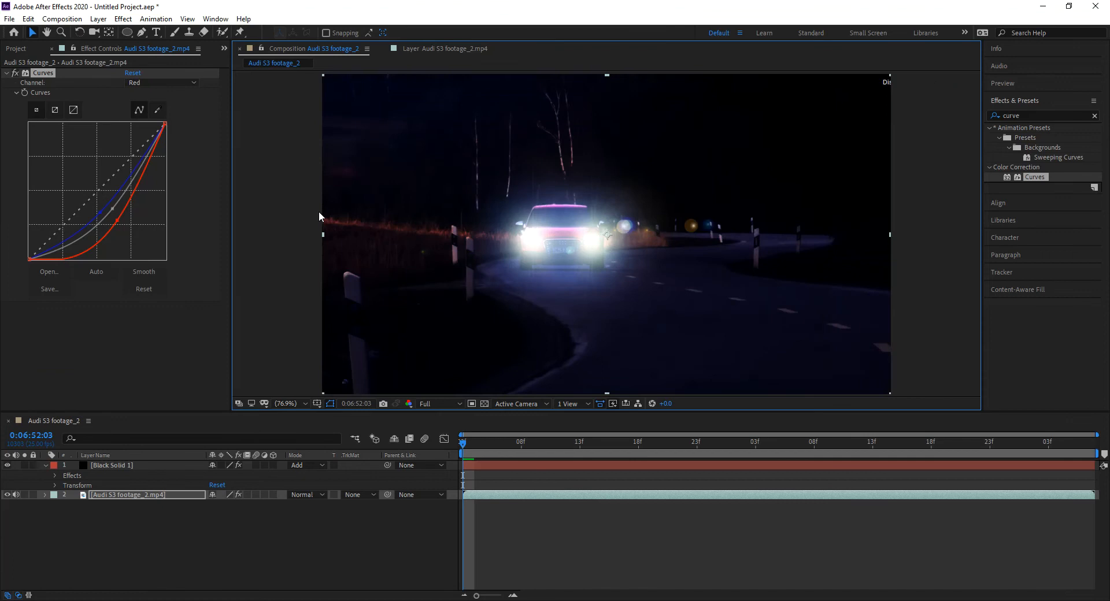
click(423, 431)
key(space)
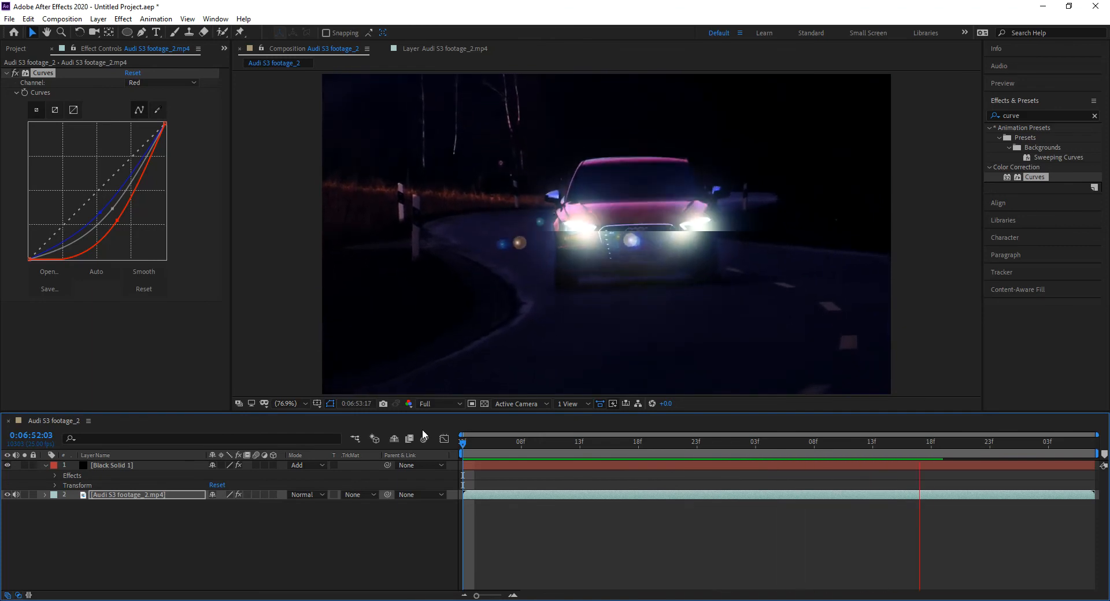
key(space)
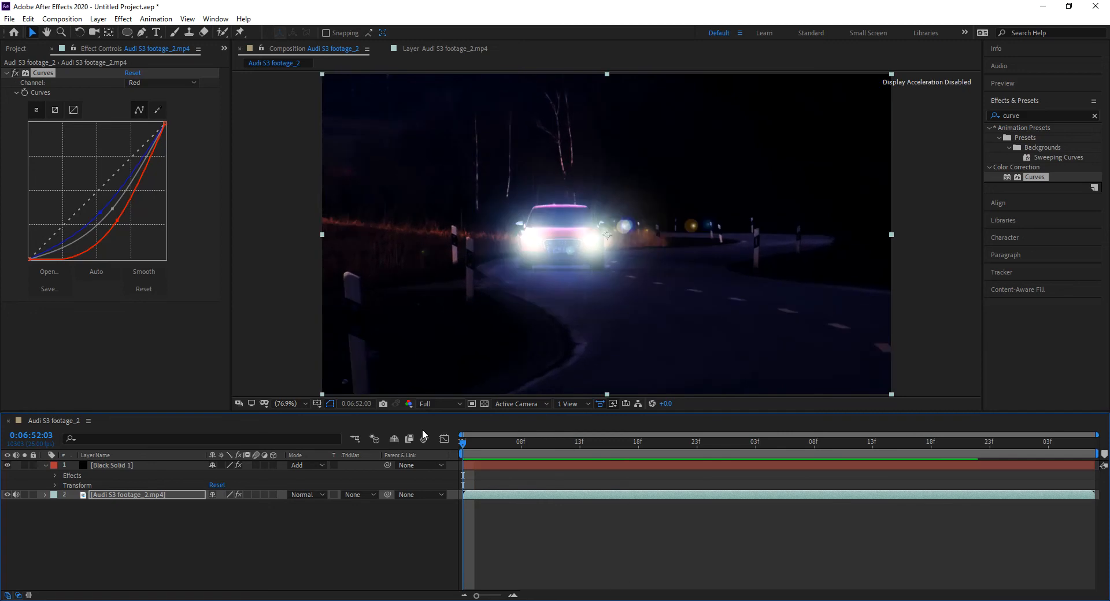
Step: Scrub to 0:06:52:11, slightly adjust the footage's RGB curve midpoint, and review the effects on both layers
drag(465, 452, 681, 461)
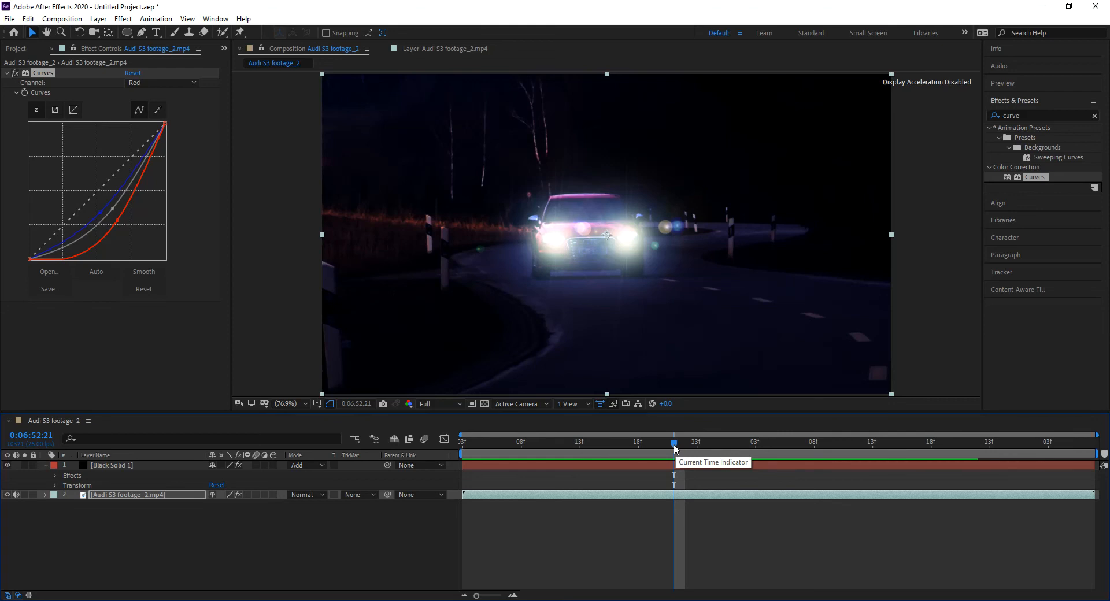
drag(675, 448, 558, 448)
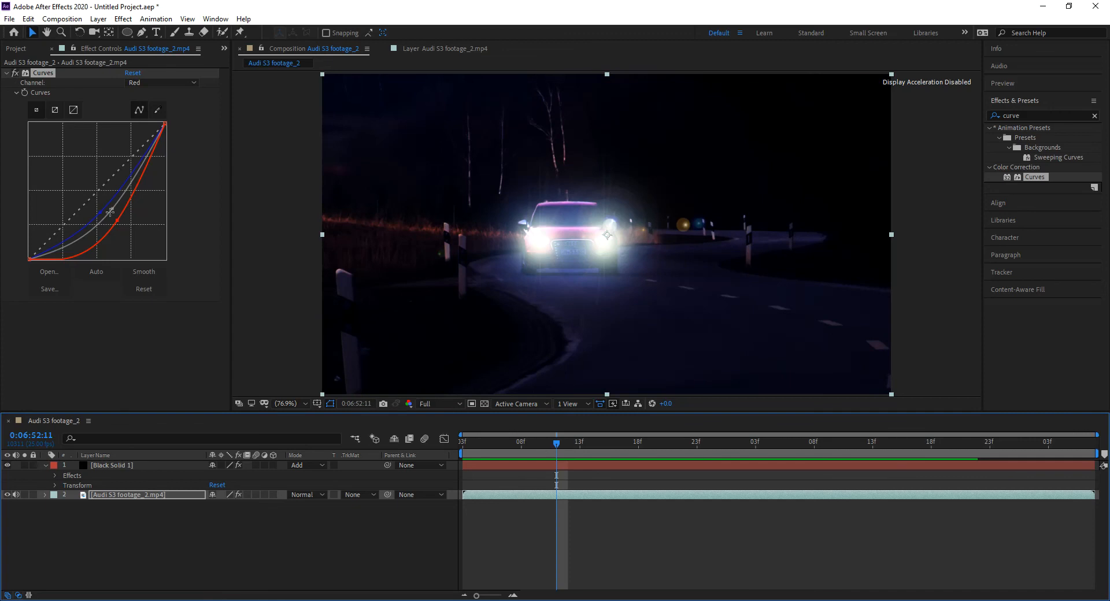
drag(112, 208, 119, 201)
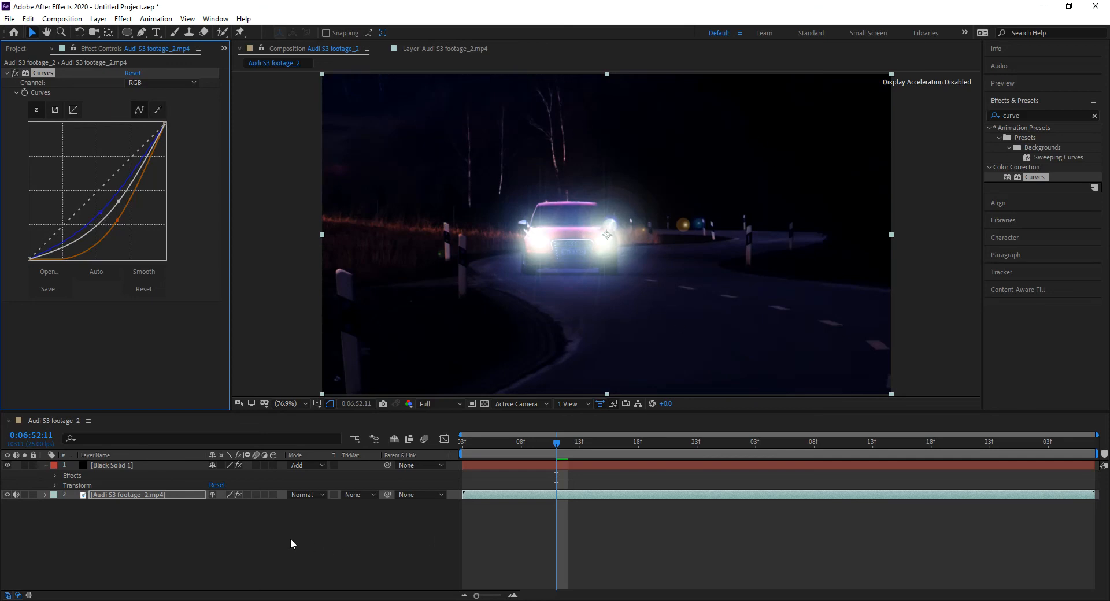
click(138, 466)
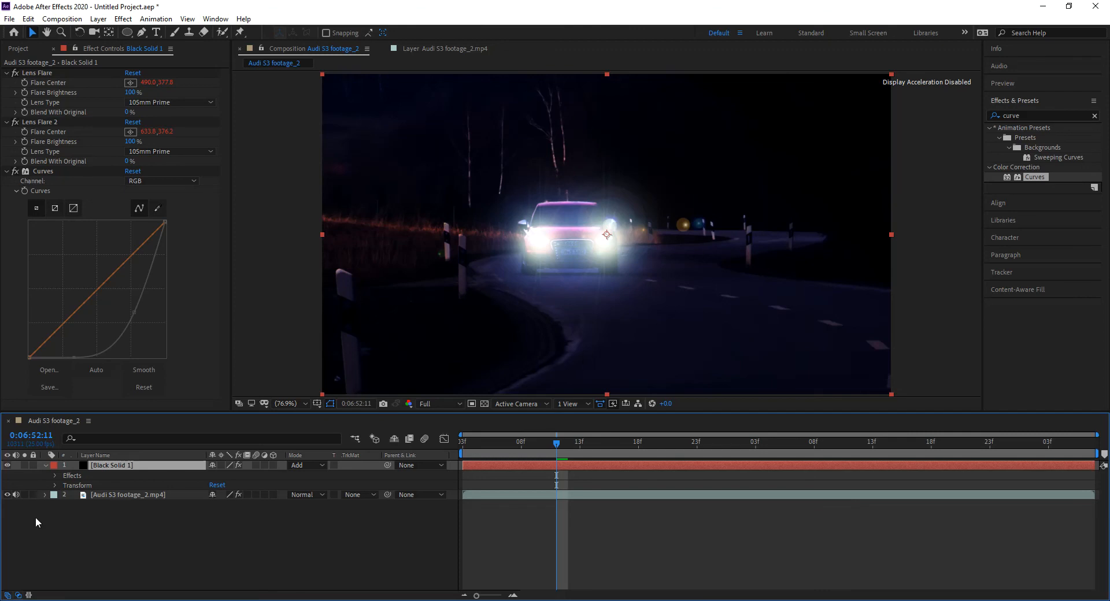
click(120, 494)
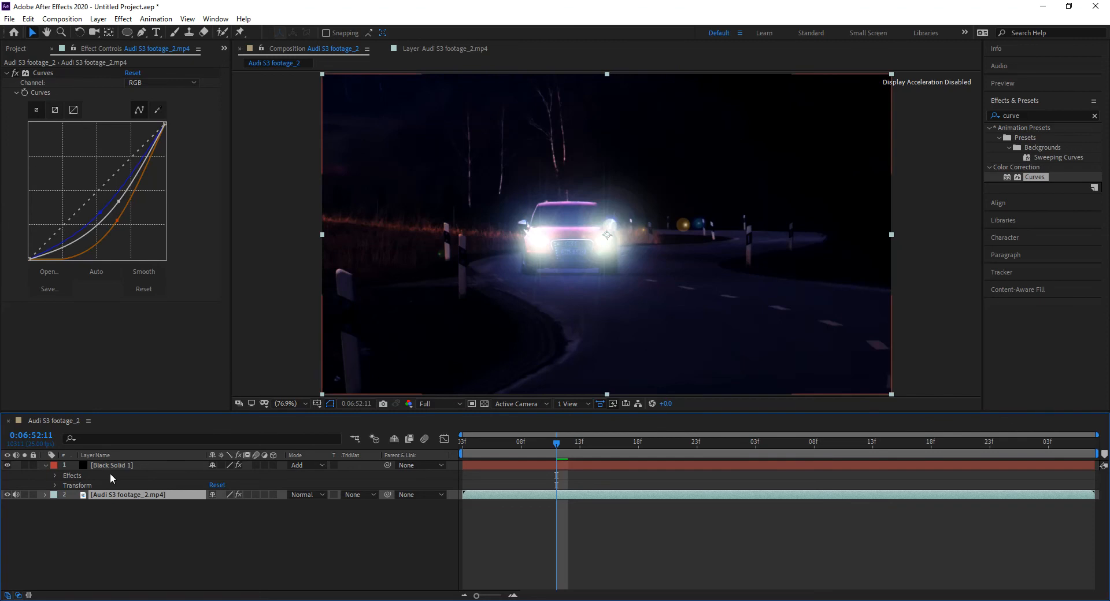